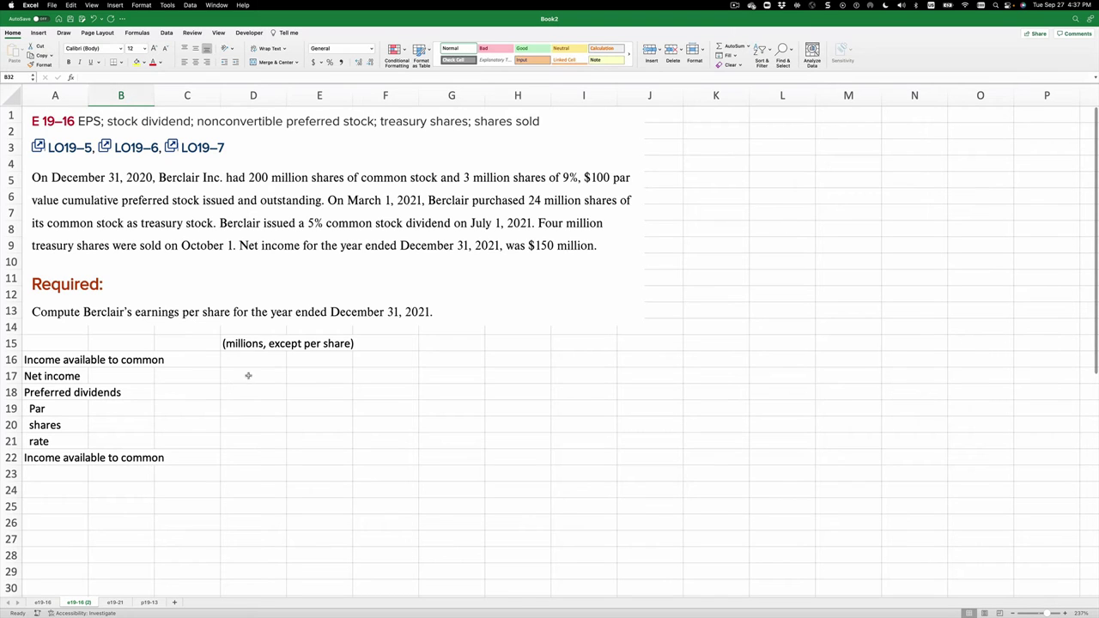
Step: Enter net income 150 in D17, then preferred par 100, 3 million shares and a 9% rate
{"action": "left_click", "coordinate": [248, 375]}
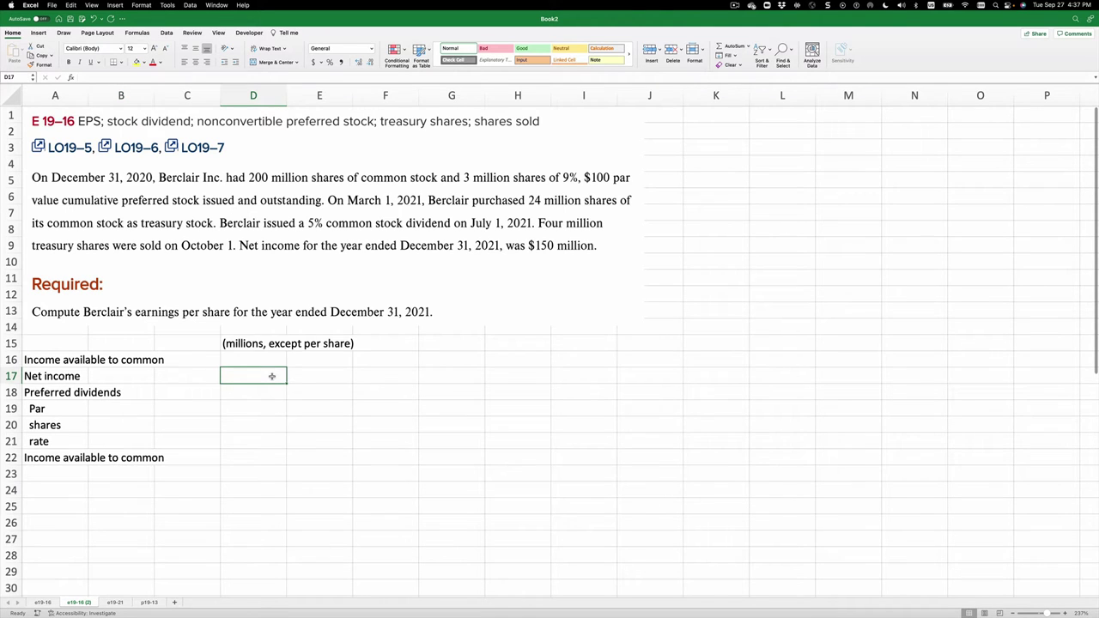
{"action": "type", "text": "150"}
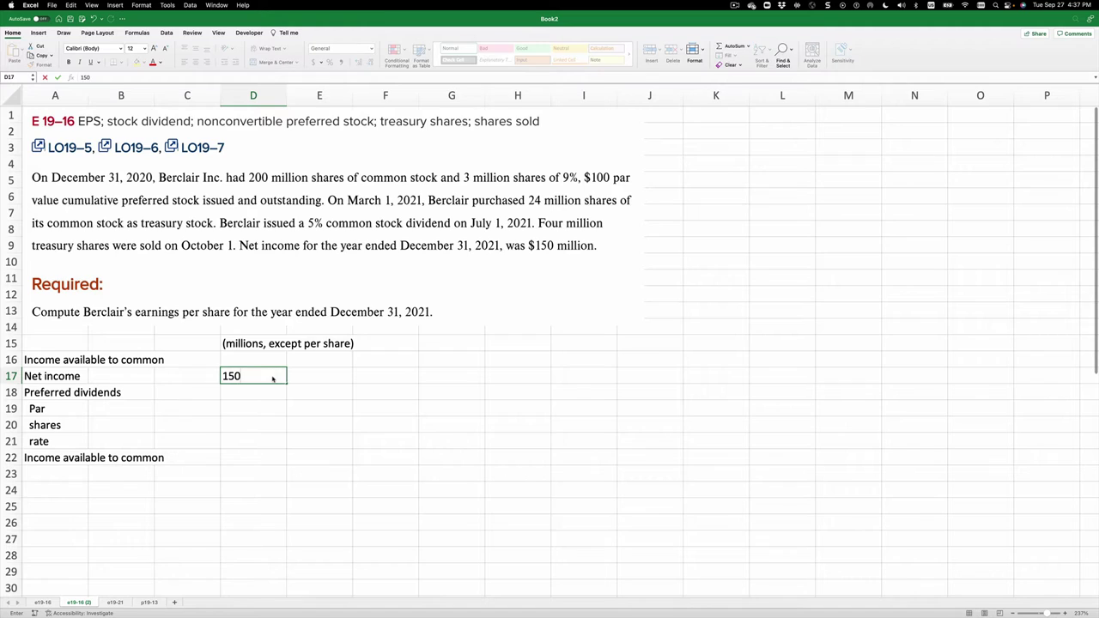
{"action": "key", "text": "Return"}
{"action": "key", "text": "Down"}
{"action": "key", "text": "Left"}
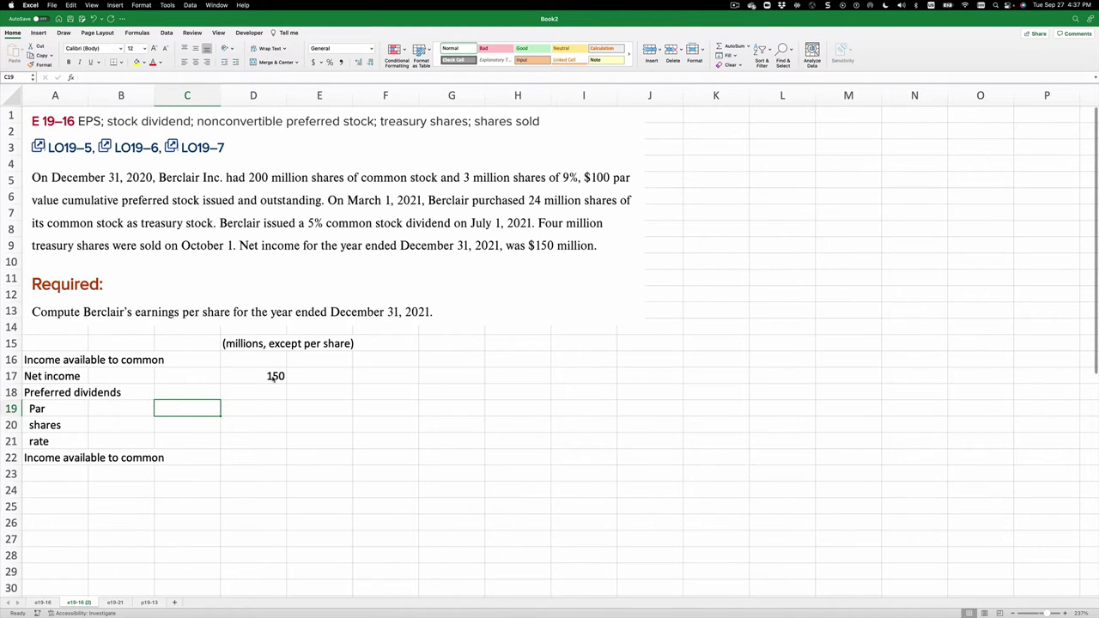
{"action": "type", "text": "100"}
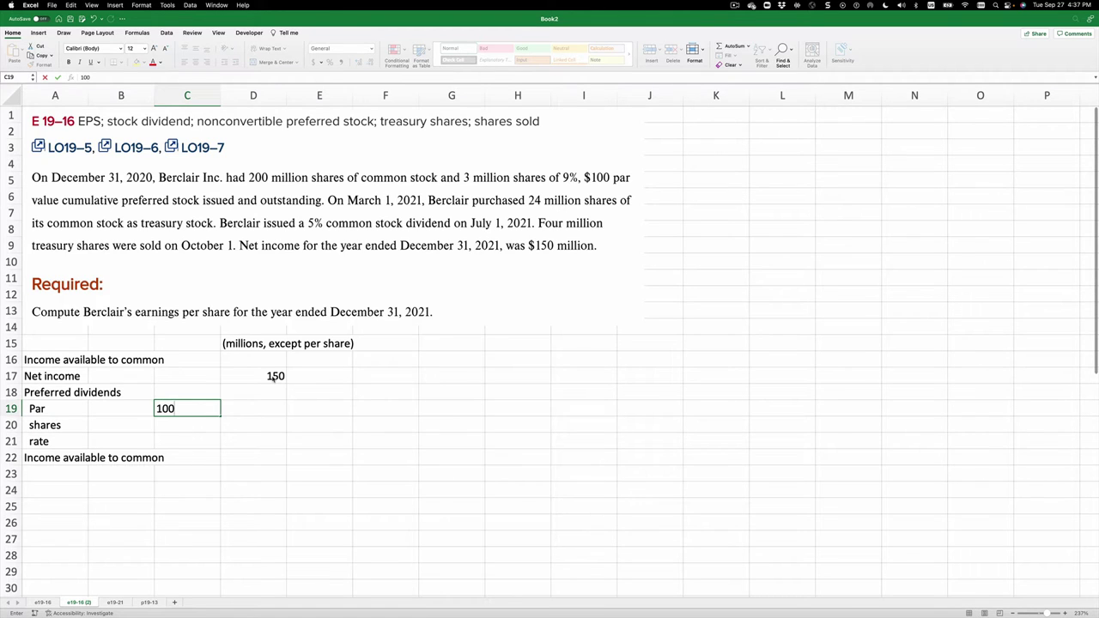
{"action": "key", "text": "Return"}
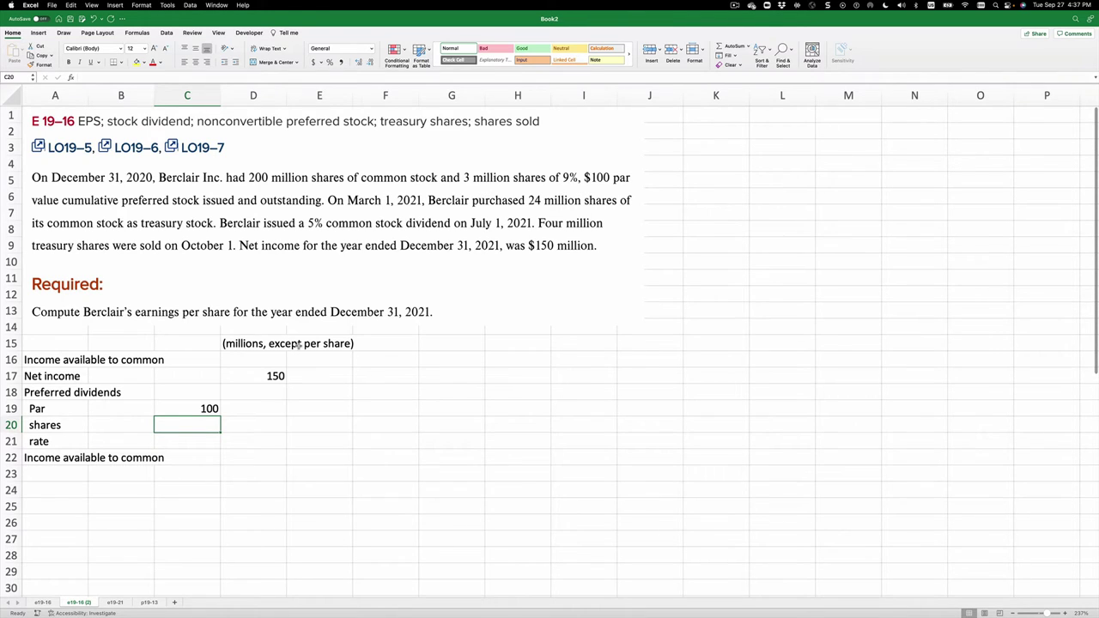
{"action": "type", "text": "3"}
{"action": "key", "text": "Return"}
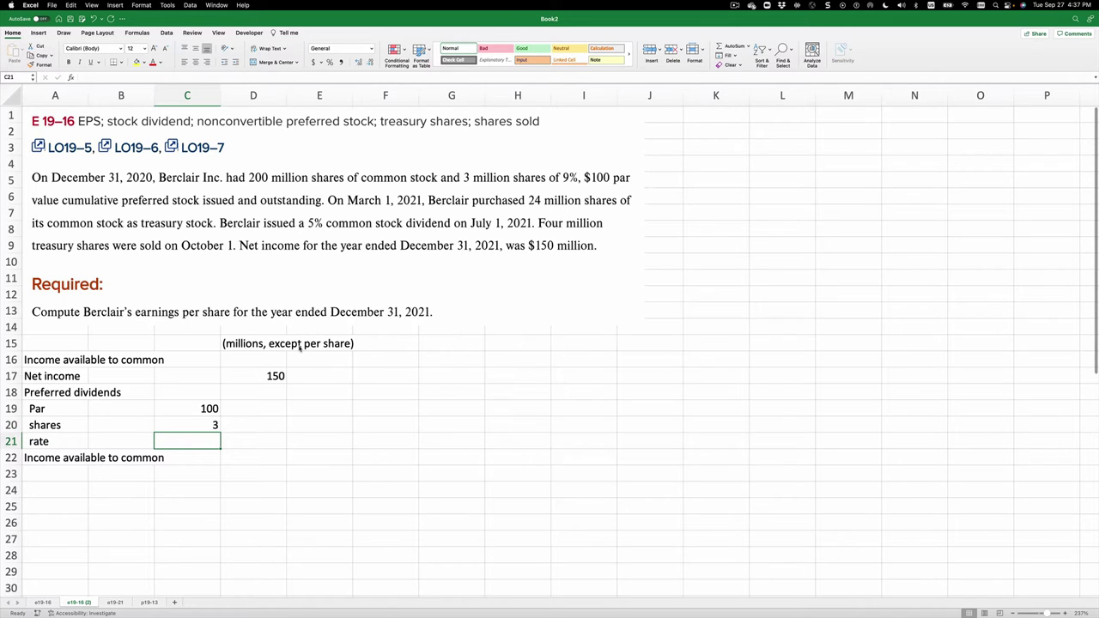
{"action": "type", "text": "9"}
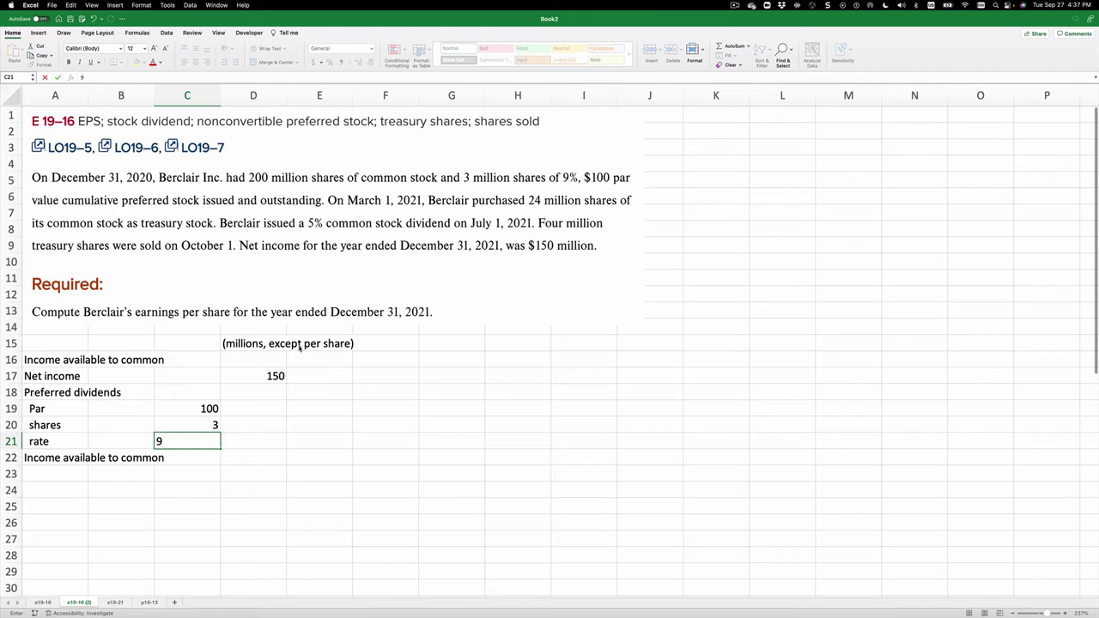
{"action": "type", "text": "%"}
{"action": "key", "text": "Return"}
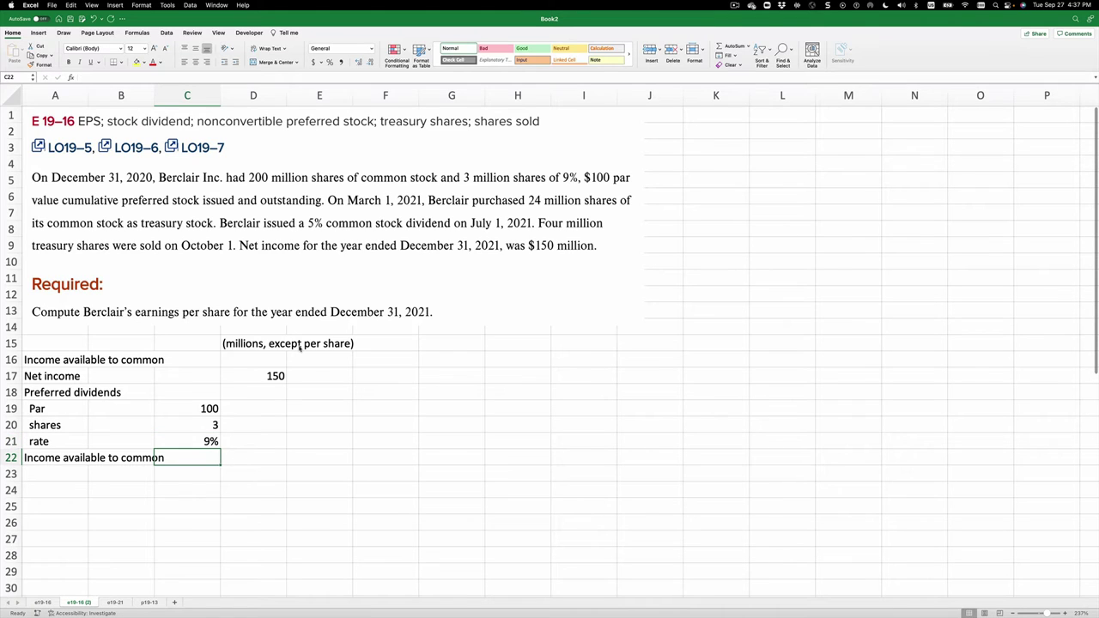
Step: Change the preferred par value in C19 to -100
{"action": "key", "text": "Up"}
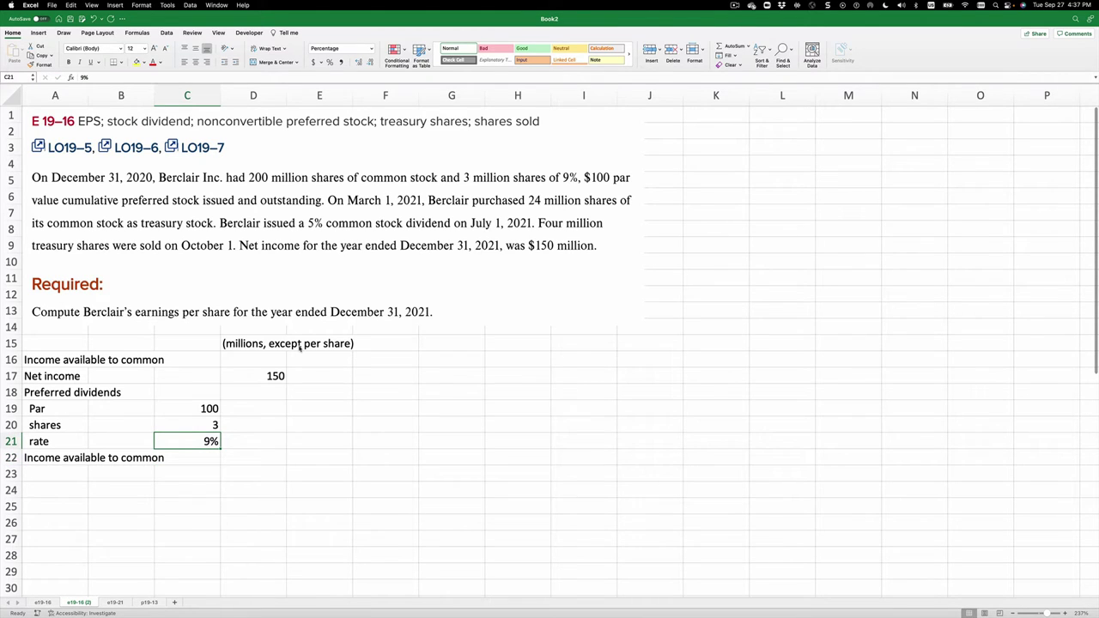
{"action": "key", "text": "Up"}
{"action": "key", "text": "Up"}
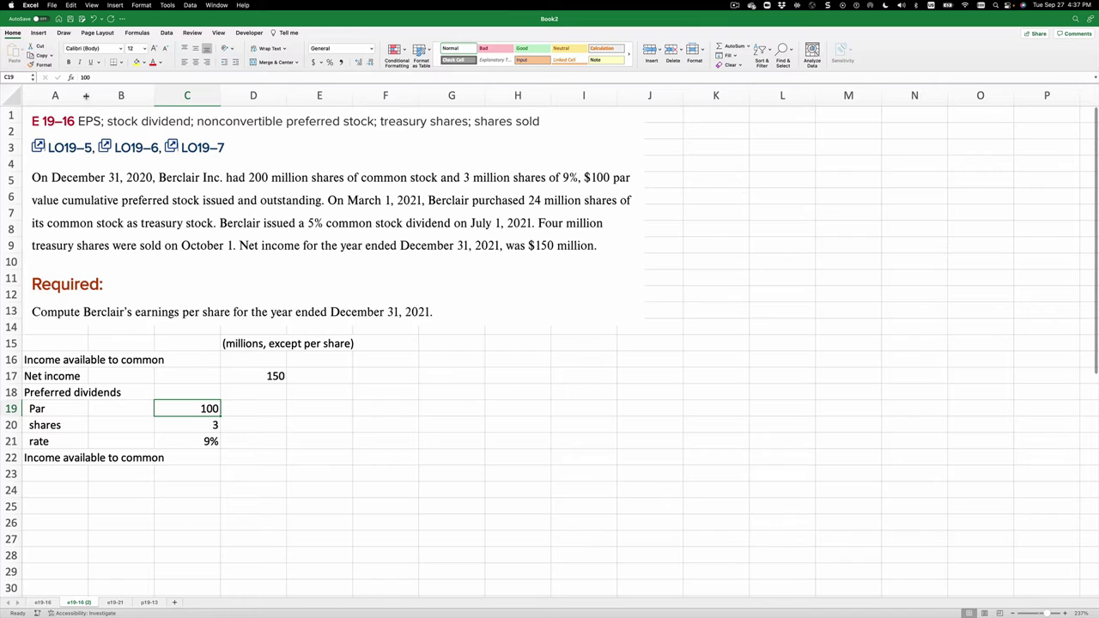
{"action": "left_click", "coordinate": [85, 77]}
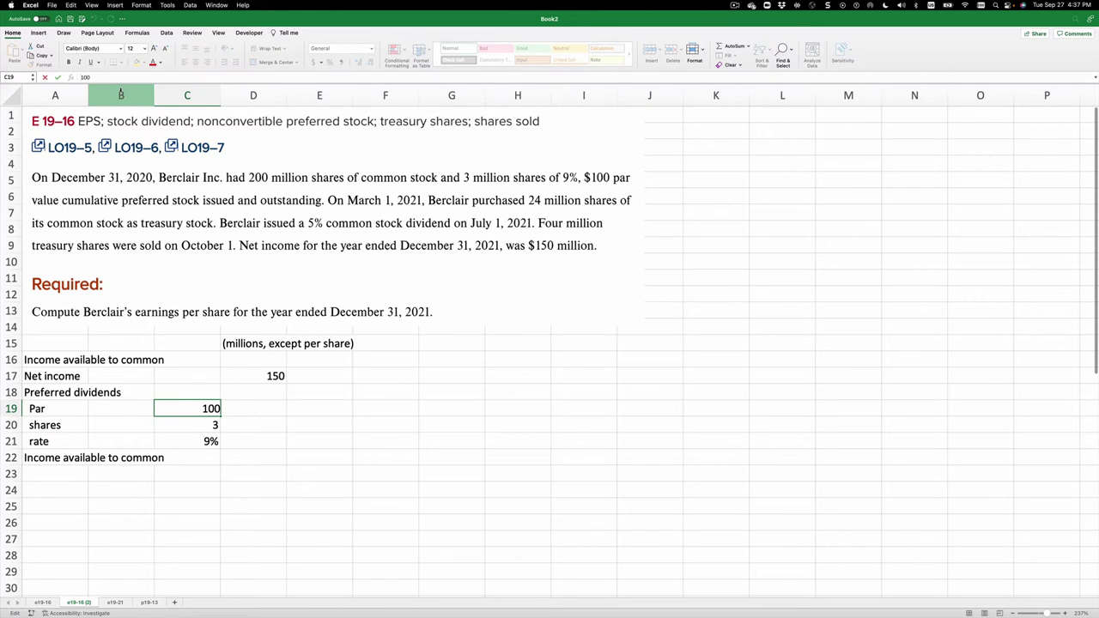
{"action": "type", "text": "-"}
{"action": "key", "text": "Return"}
Step: Compute preferred dividends of -27 in D21 as =C19*C20*C21
{"action": "key", "text": "Down"}
{"action": "key", "text": "Right"}
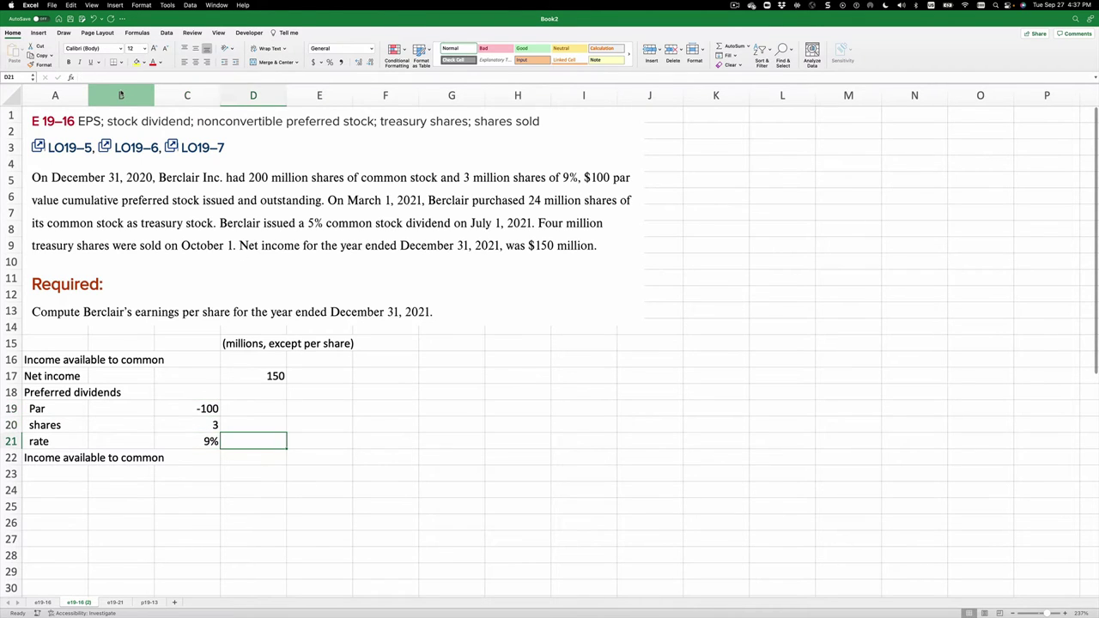
{"action": "type", "text": "="}
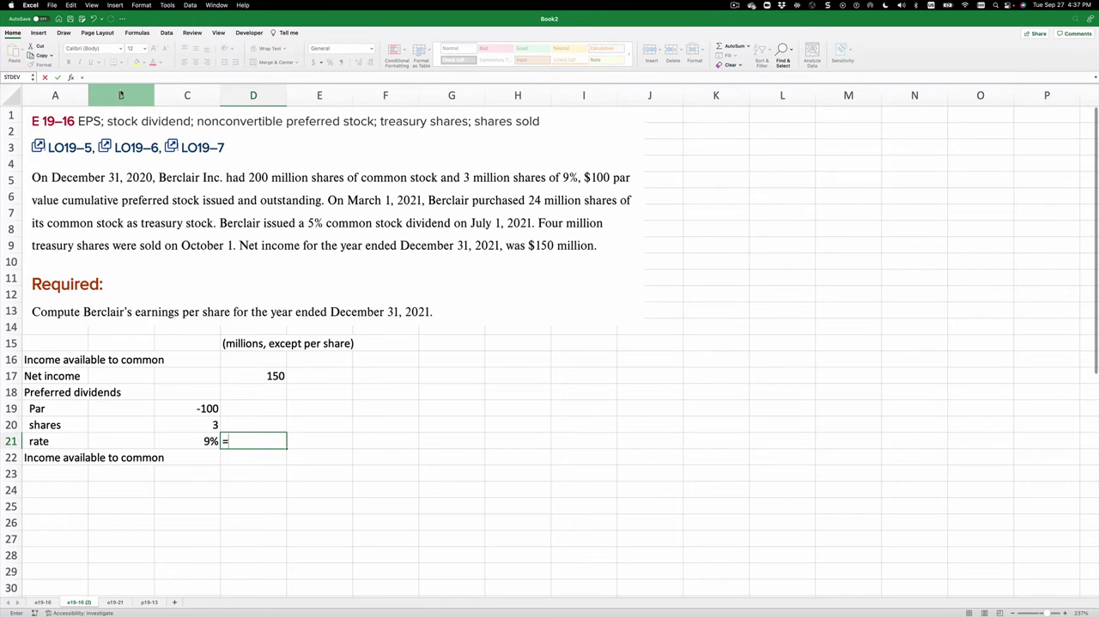
{"action": "key", "text": "Up"}
{"action": "key", "text": "Up"}
{"action": "key", "text": "Left"}
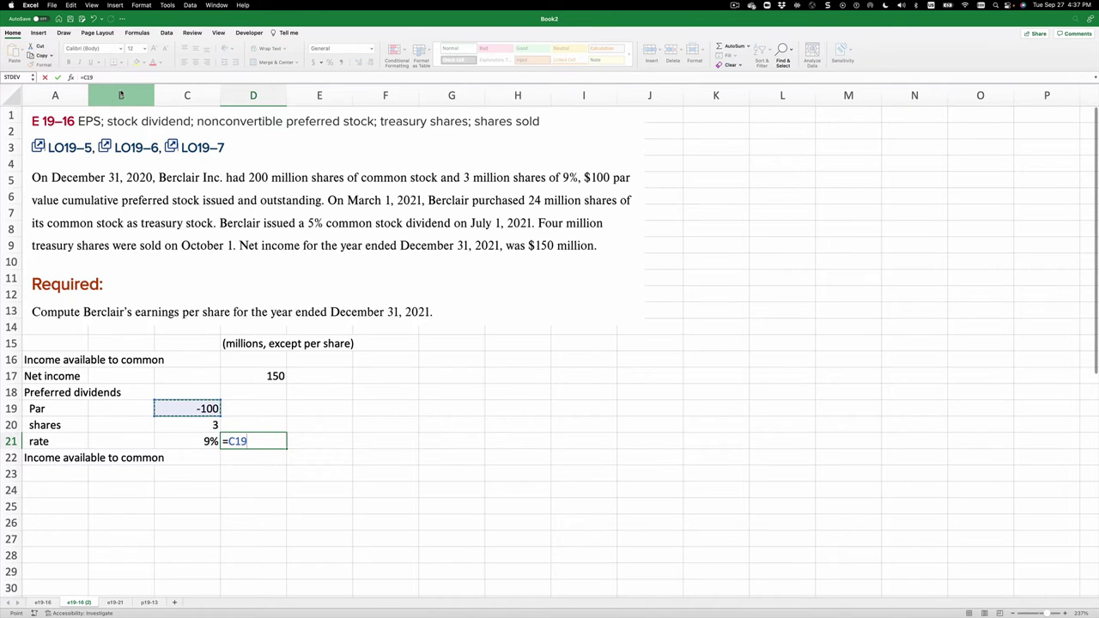
{"action": "type", "text": "*"}
{"action": "key", "text": "Up"}
{"action": "key", "text": "Left"}
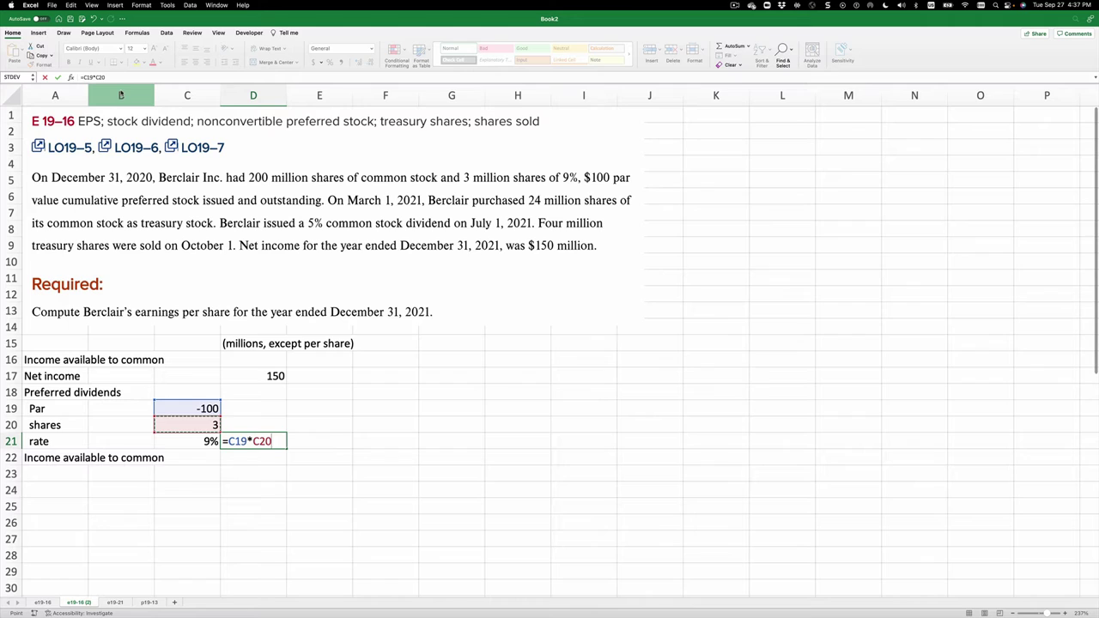
{"action": "type", "text": "*"}
{"action": "key", "text": "Left"}
{"action": "key", "text": "Return"}
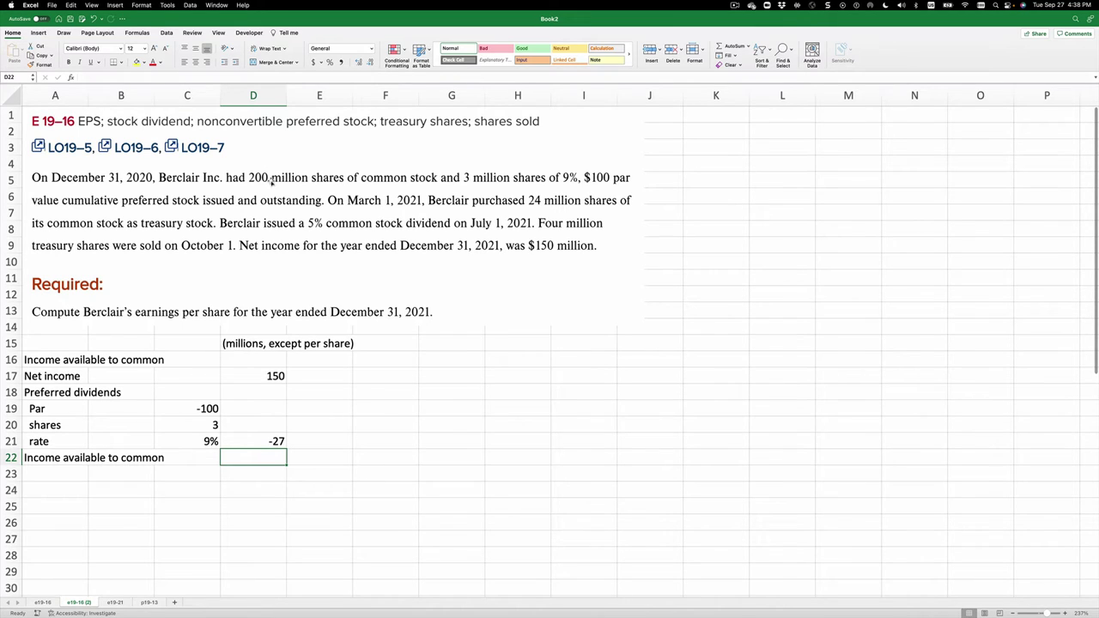
Step: Compute income available to common of 123 in D22 as =D17+D21
{"action": "type", "text": "="}
{"action": "key", "text": "Up"}
{"action": "key", "text": "Up"}
{"action": "key", "text": "Up"}
{"action": "key", "text": "Up"}
{"action": "key", "text": "Up"}
{"action": "key", "text": "Up"}
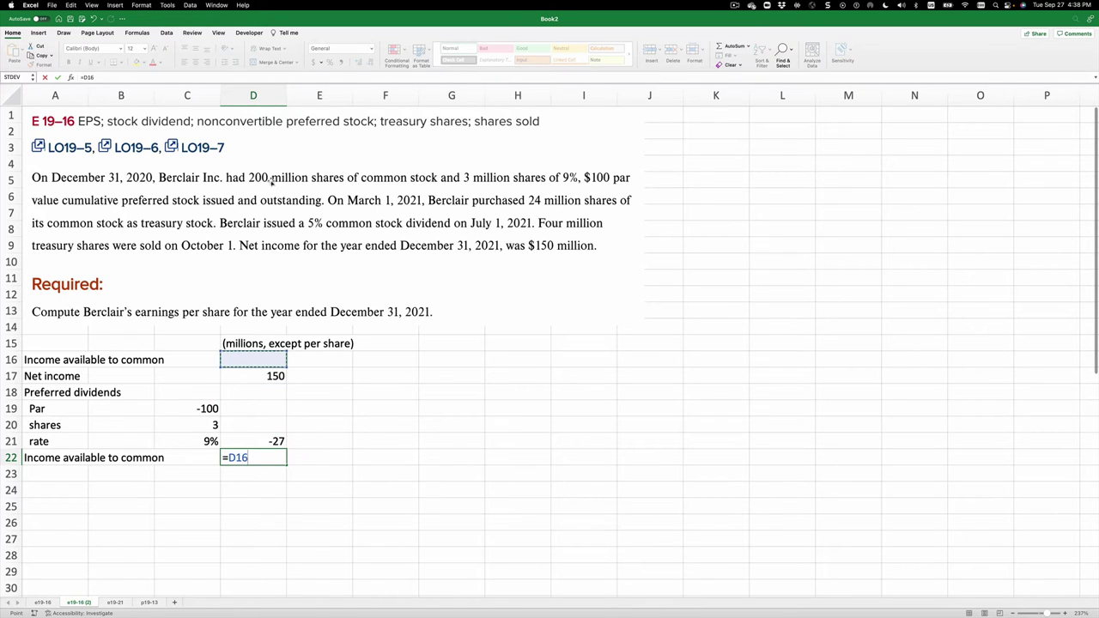
{"action": "key", "text": "Down"}
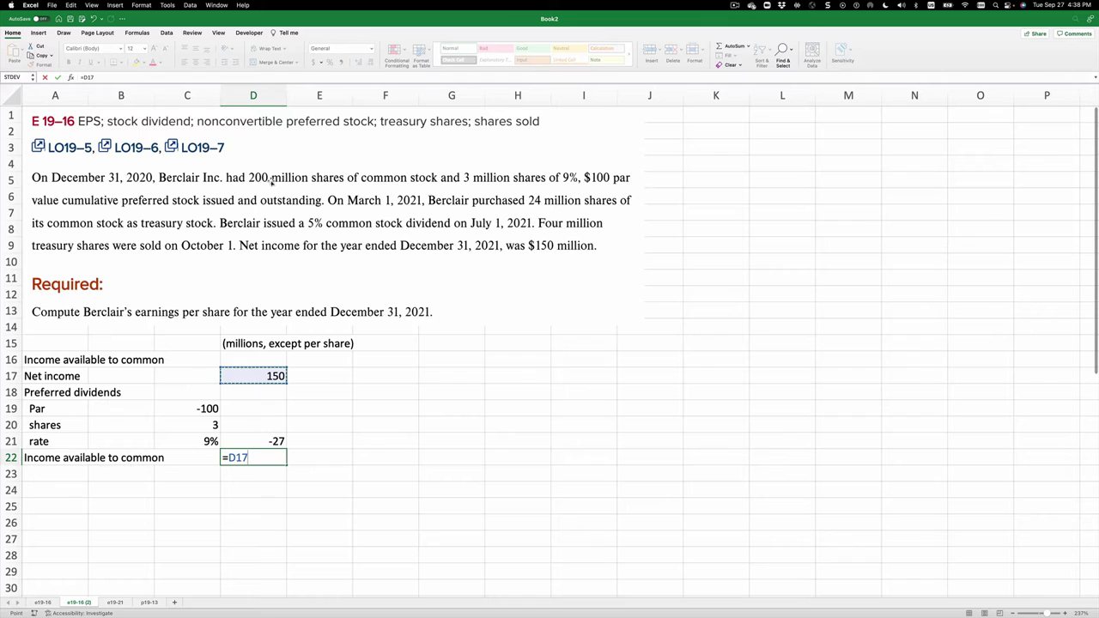
{"action": "type", "text": "+"}
{"action": "key", "text": "Up"}
{"action": "key", "text": "Return"}
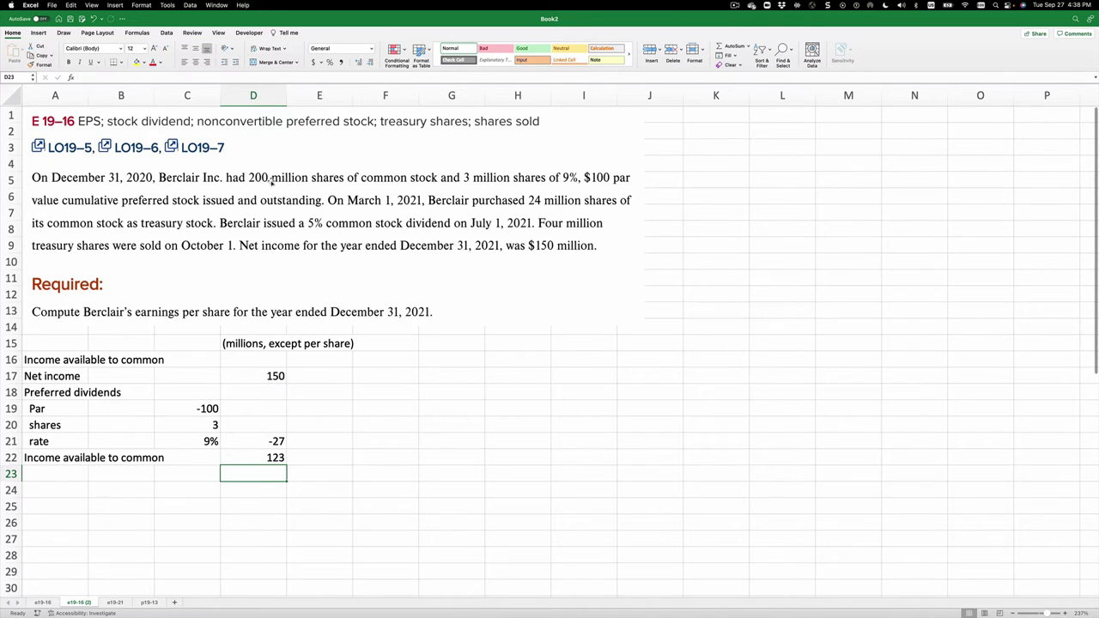
{"action": "key", "text": "Down"}
{"action": "key", "text": "Left"}
{"action": "key", "text": "Left"}
{"action": "key", "text": "Left"}
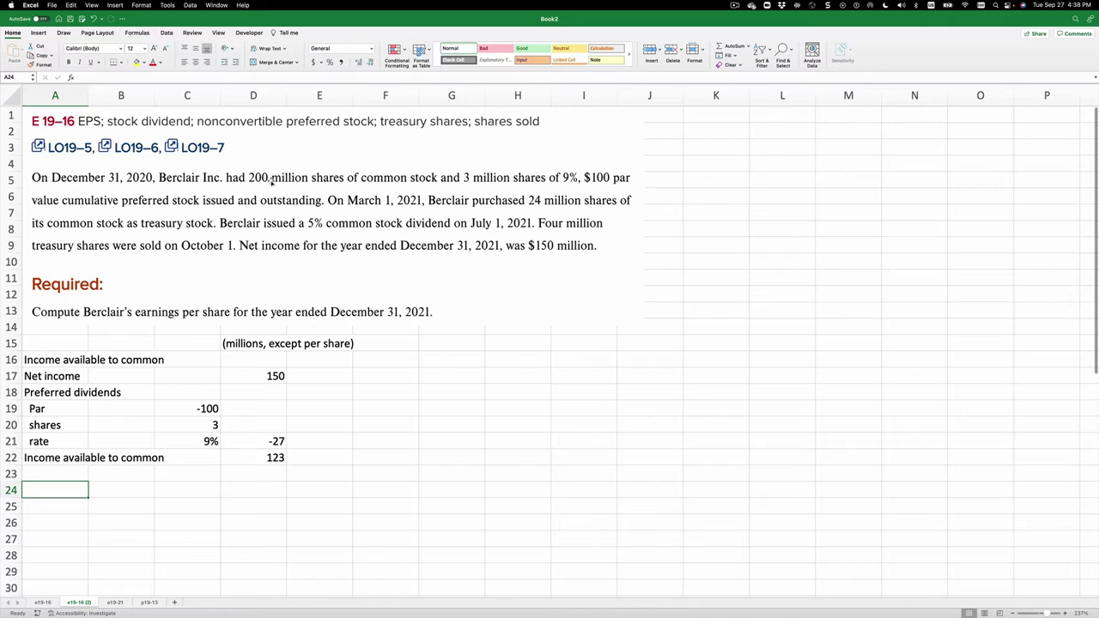
Step: Add a 'W/A com shares o/s' heading and an Opening shares row with 200 shares and factor 1.05
{"action": "type", "text": "W/"}
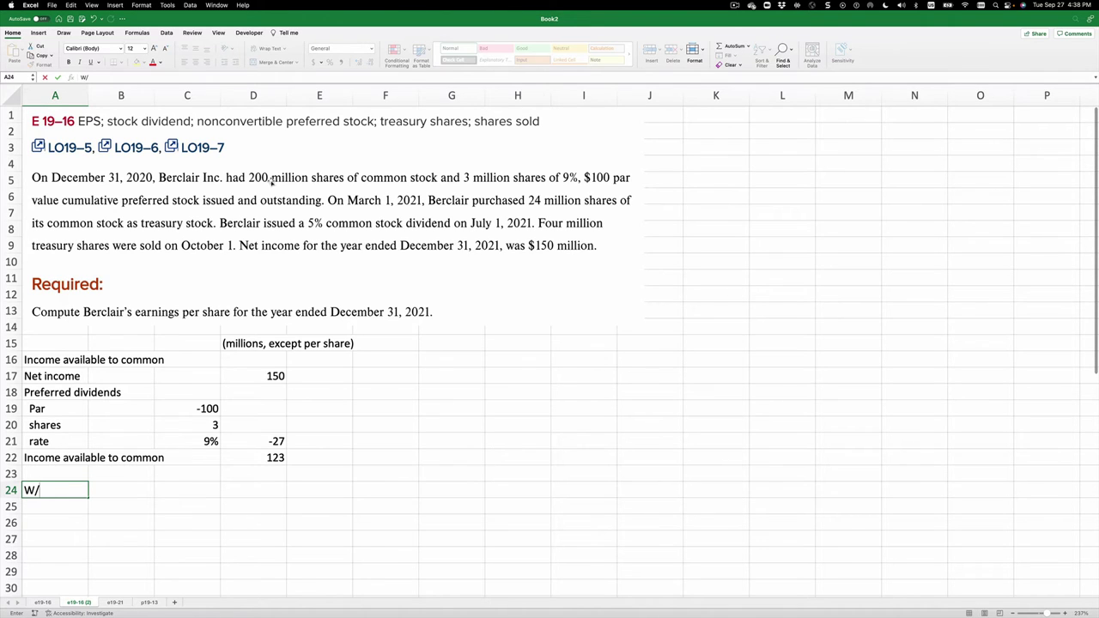
{"action": "type", "text": "A com shares o/s"}
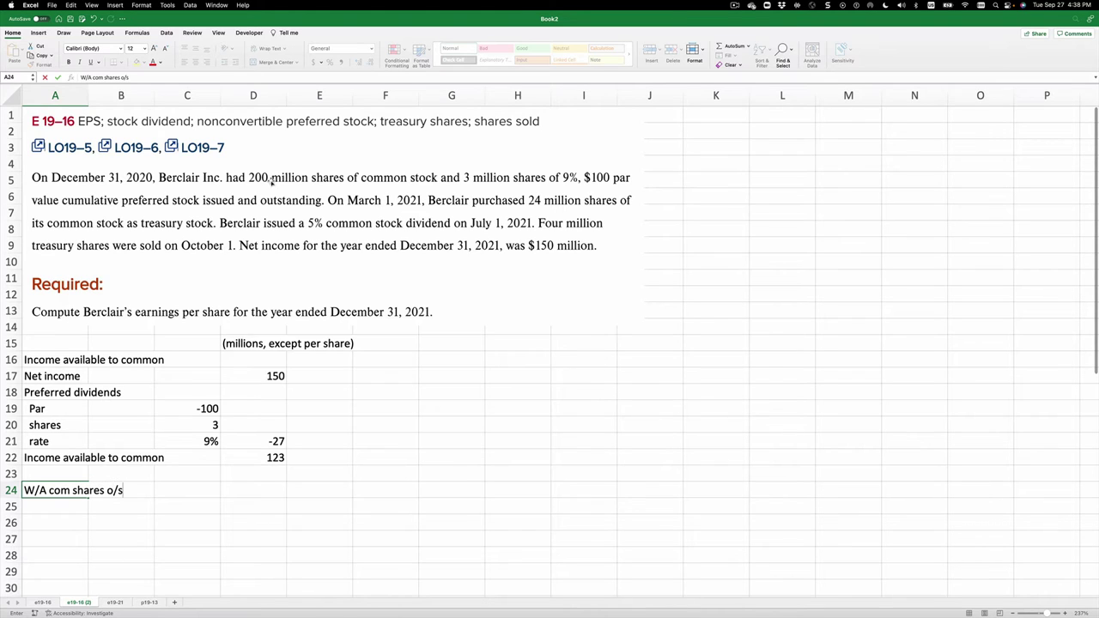
{"action": "key", "text": "Return"}
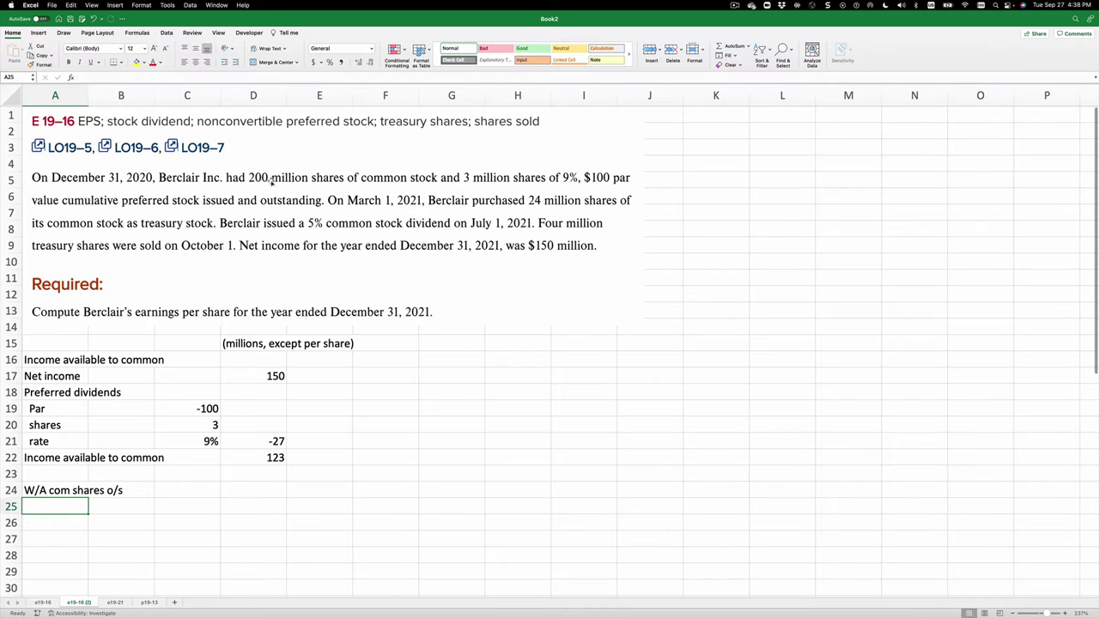
{"action": "type", "text": "Opening shares"}
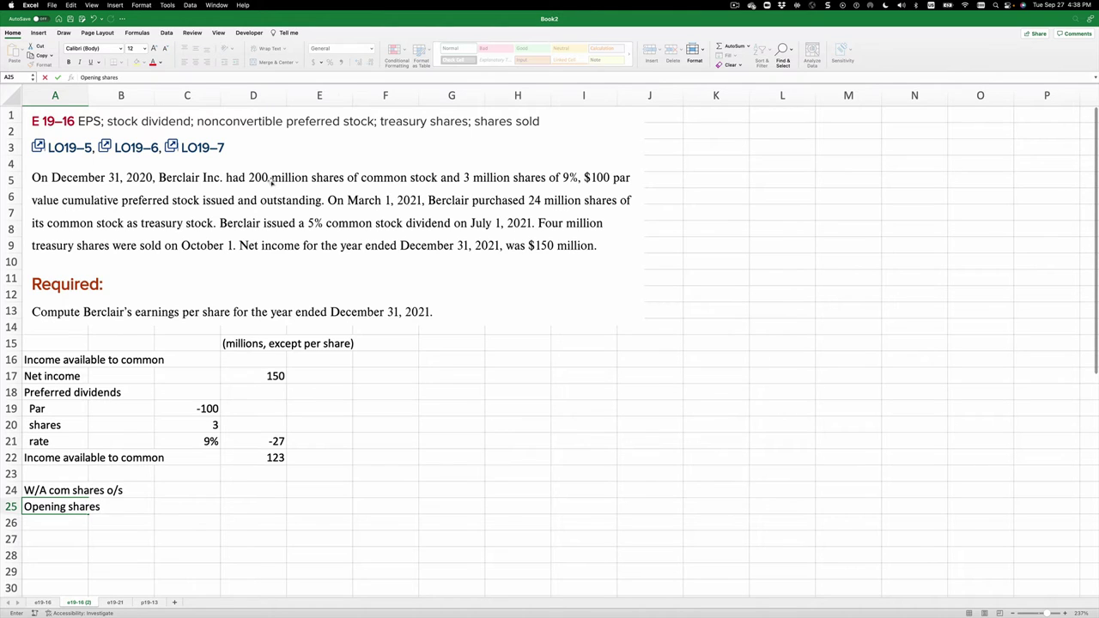
{"action": "key", "text": "Tab"}
{"action": "key", "text": "Tab"}
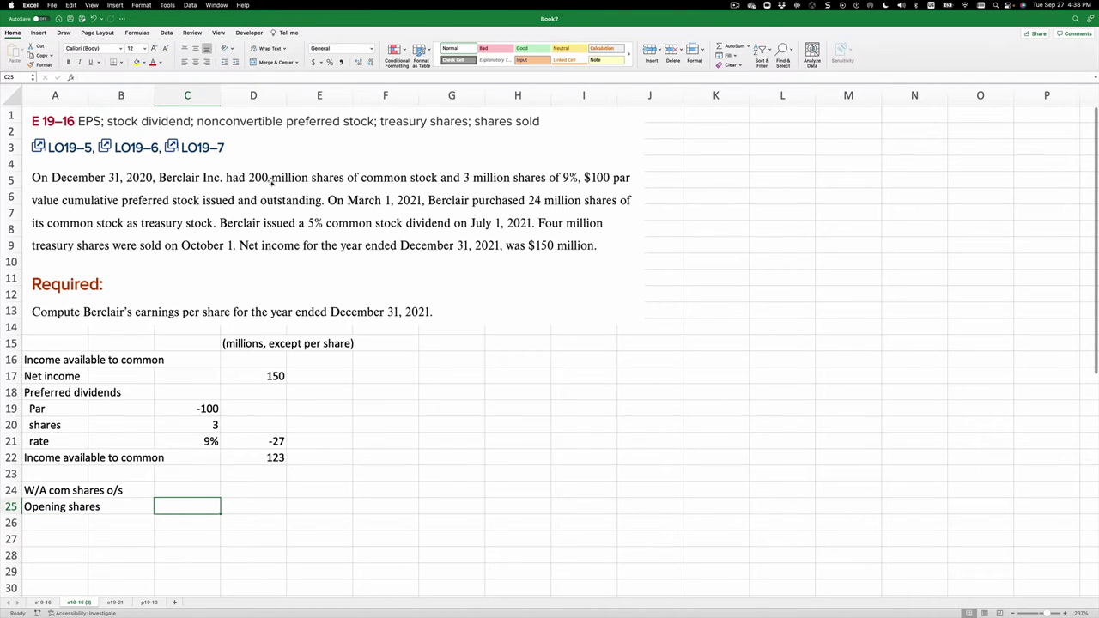
{"action": "type", "text": "200"}
{"action": "key", "text": "Return"}
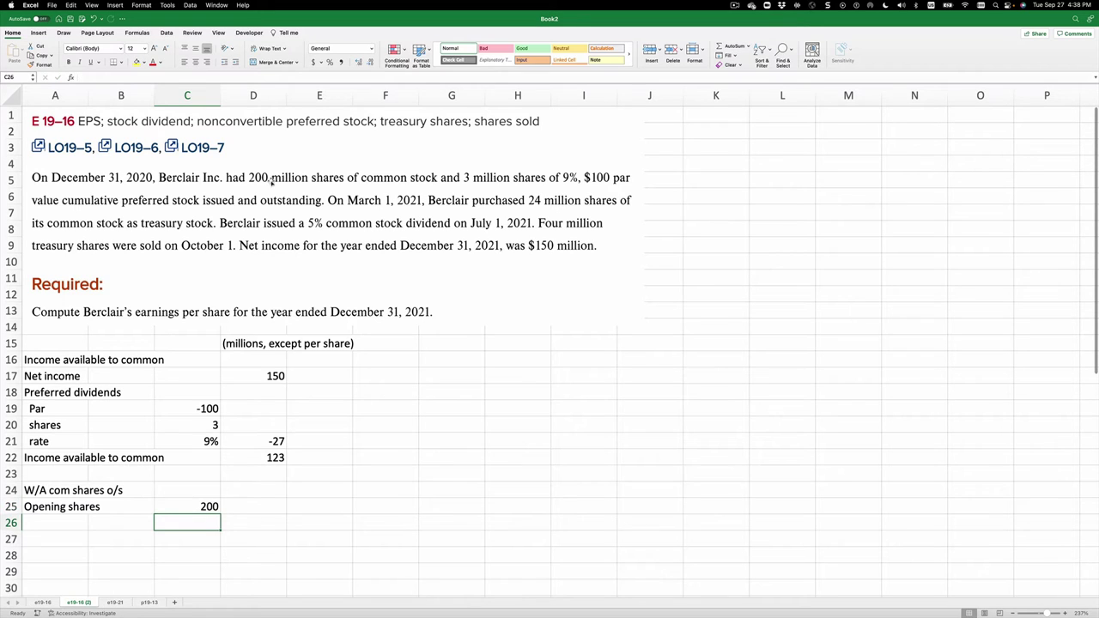
{"action": "key", "text": "Up"}
{"action": "key", "text": "Right"}
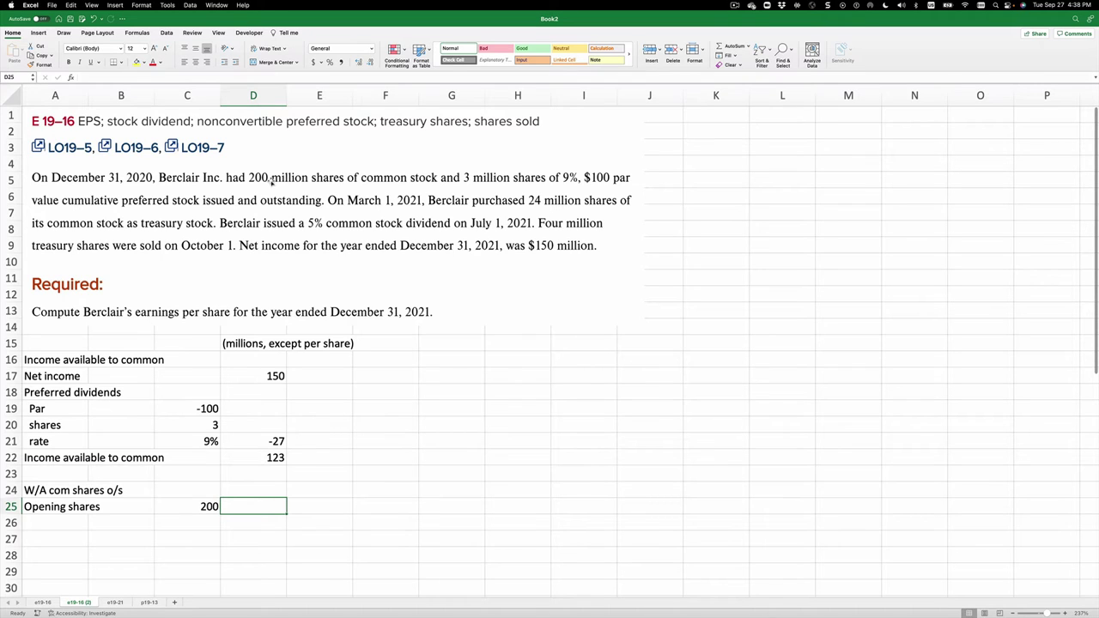
{"action": "type", "text": "1.05"}
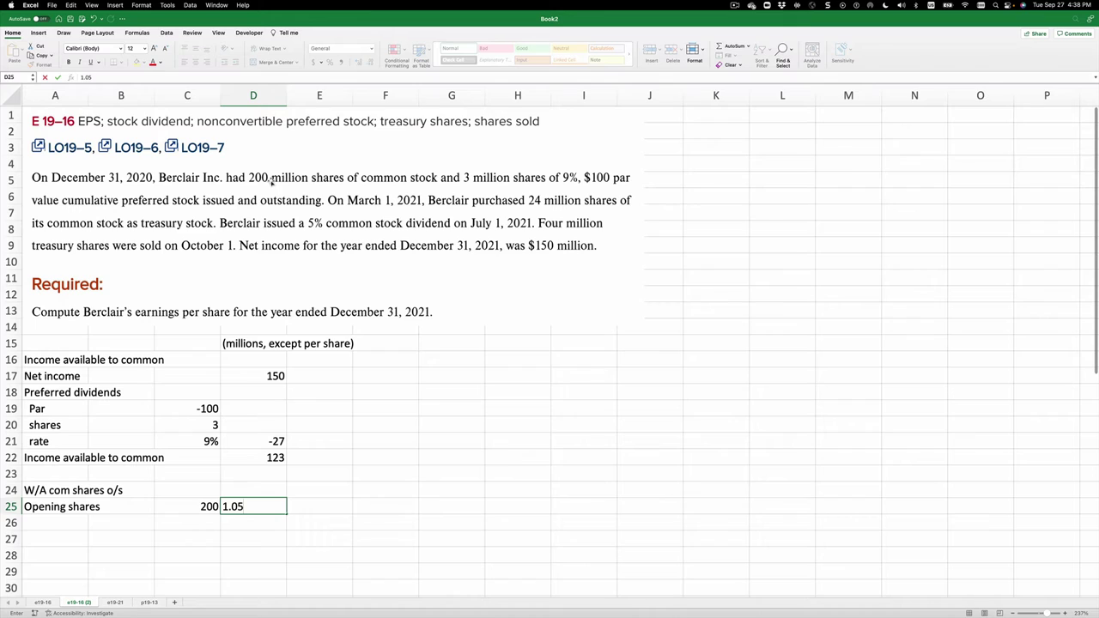
{"action": "key", "text": "Return"}
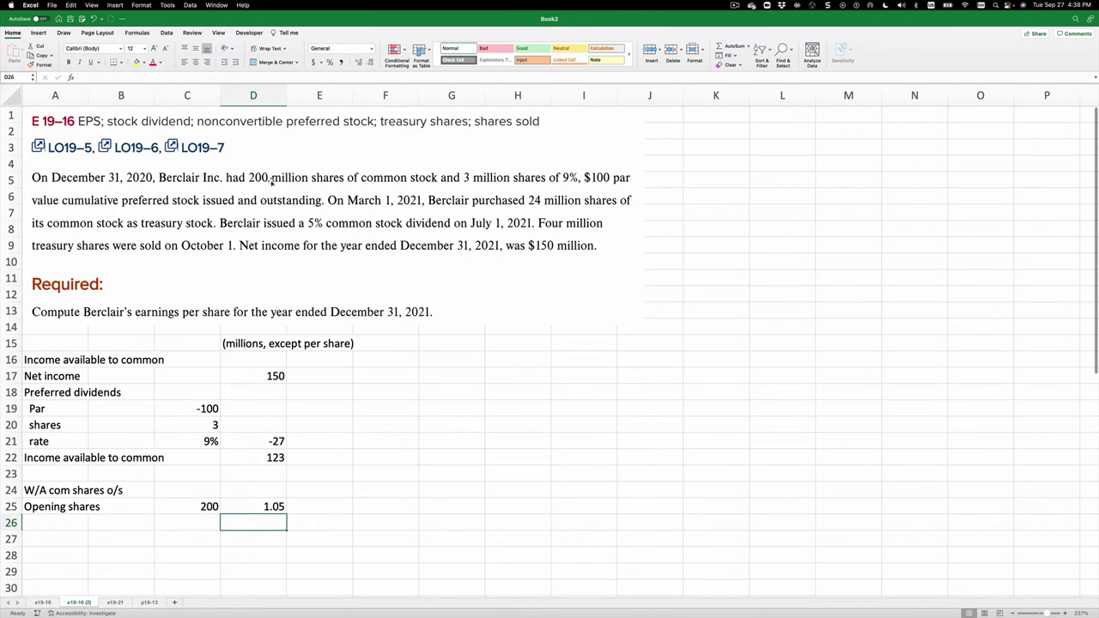
Step: Compute the adjusted opening shares of 210 in E25 as =C25*D25
{"action": "key", "text": "Up"}
{"action": "key", "text": "Right"}
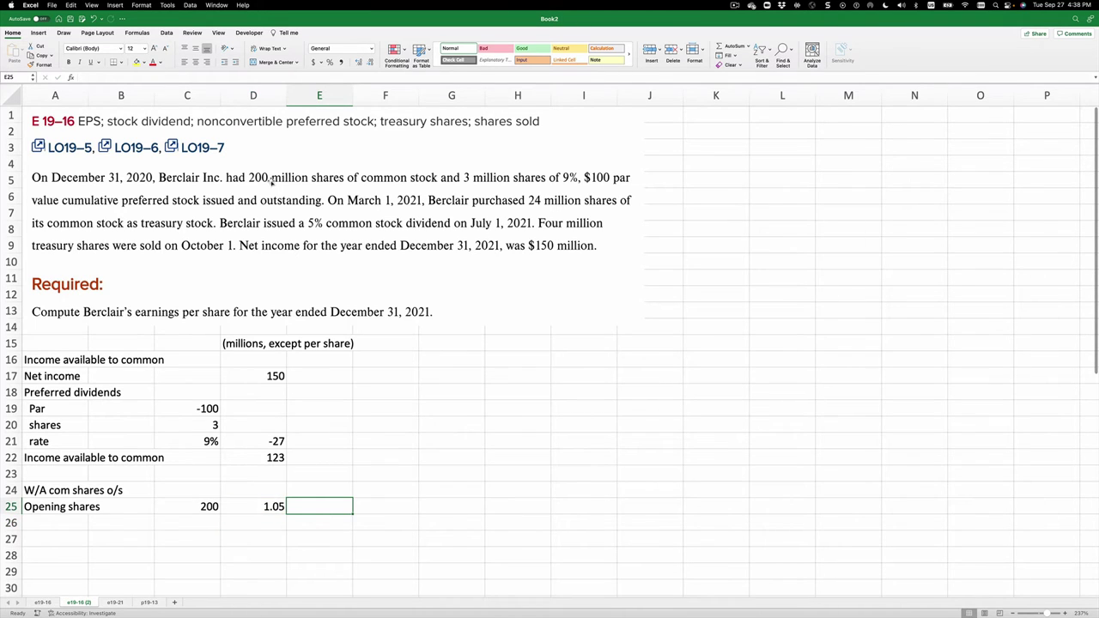
{"action": "type", "text": "="}
{"action": "key", "text": "Left"}
{"action": "key", "text": "Left"}
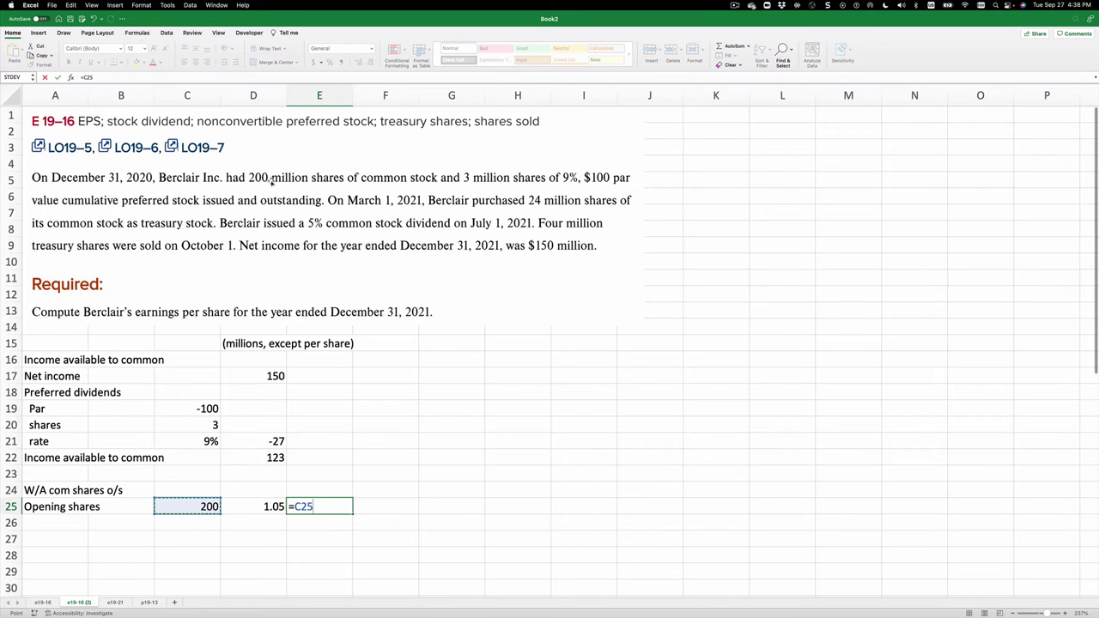
{"action": "type", "text": "*"}
{"action": "key", "text": "Left"}
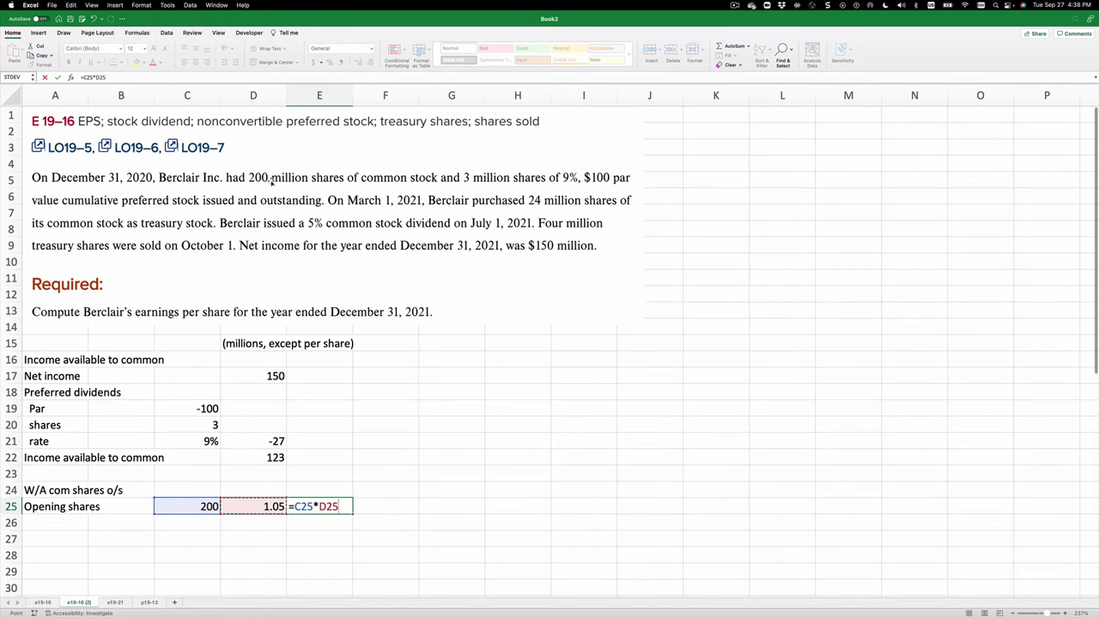
{"action": "key", "text": "Return"}
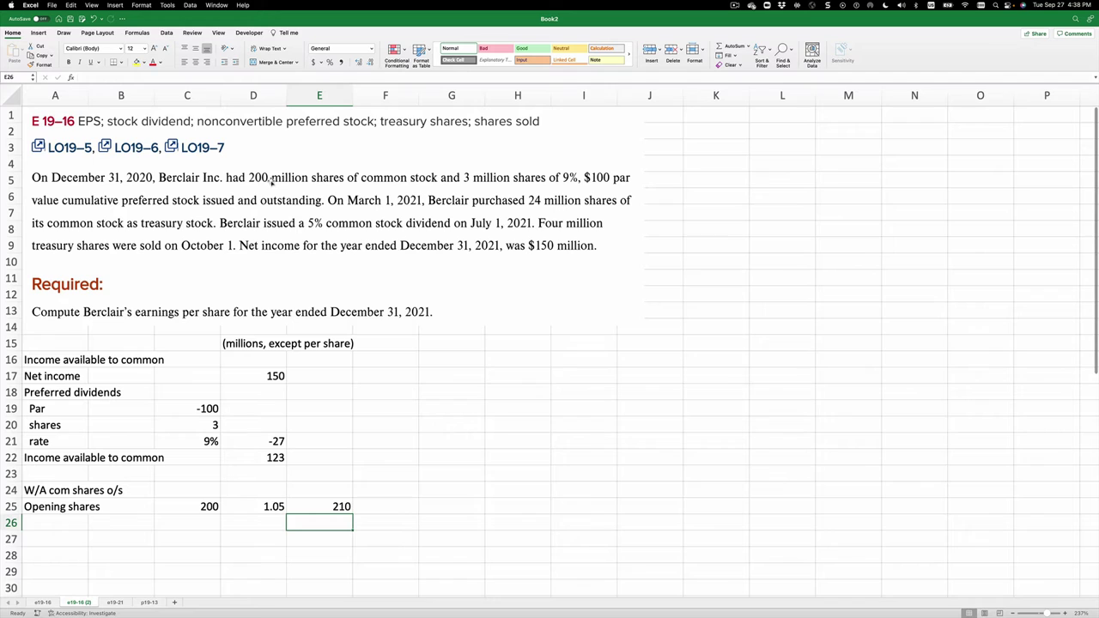
Step: Enter the time fraction =2/12 (0.16666667) in F25
{"action": "key", "text": "Up"}
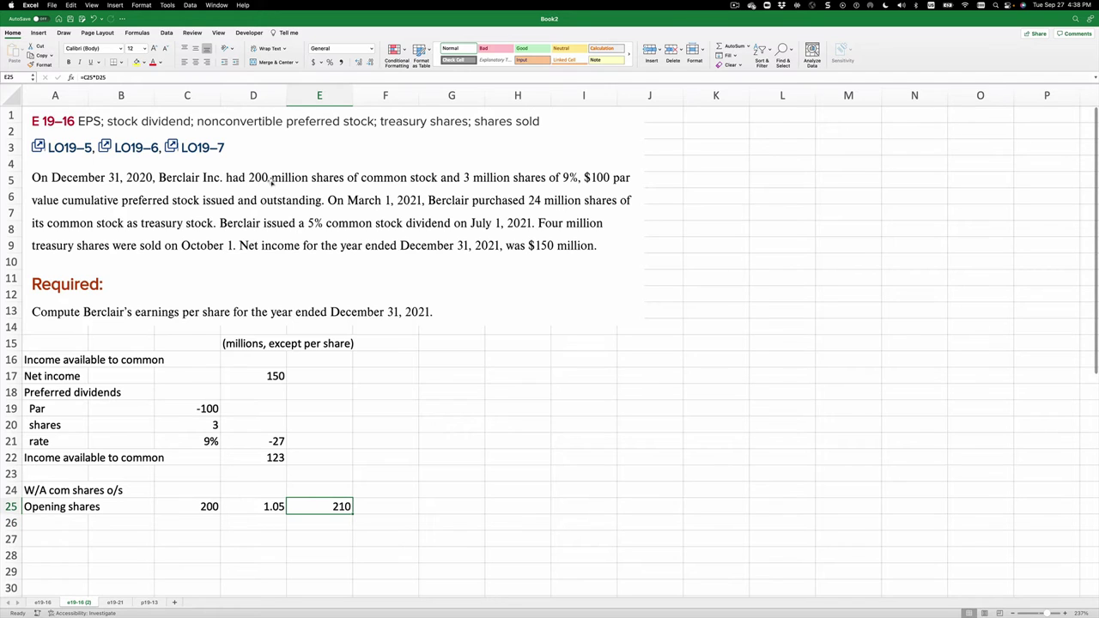
{"action": "key", "text": "Up"}
{"action": "key", "text": "Right"}
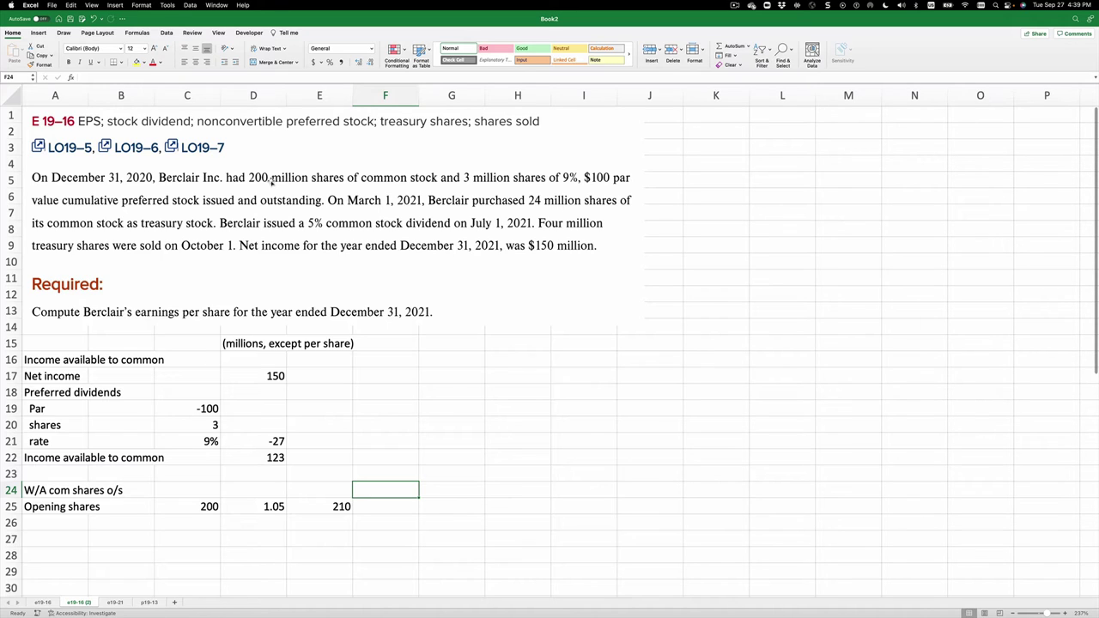
{"action": "key", "text": "Down"}
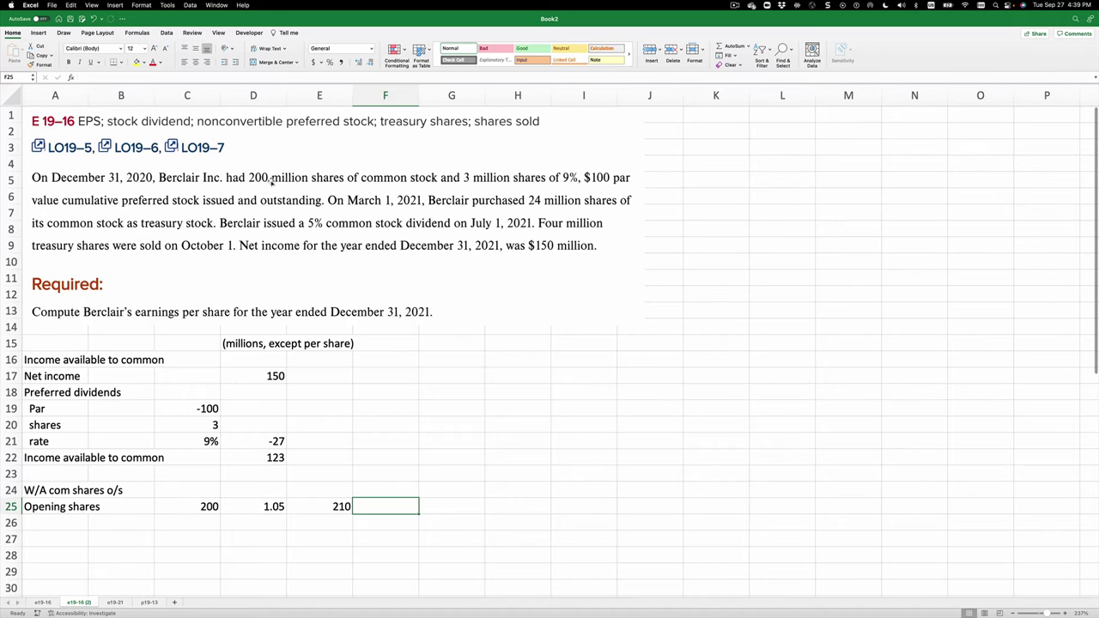
{"action": "type", "text": "=2"}
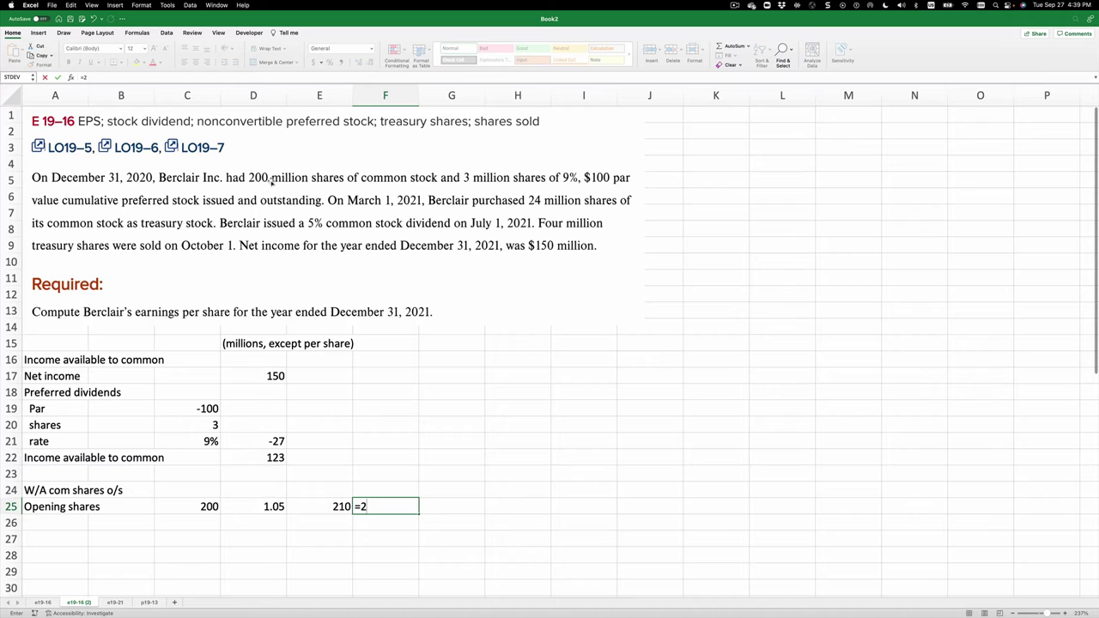
{"action": "type", "text": "/12"}
{"action": "key", "text": "Return"}
Step: Compute 35 weighted shares in G25 as =E25*F25
{"action": "key", "text": "Up"}
{"action": "key", "text": "Right"}
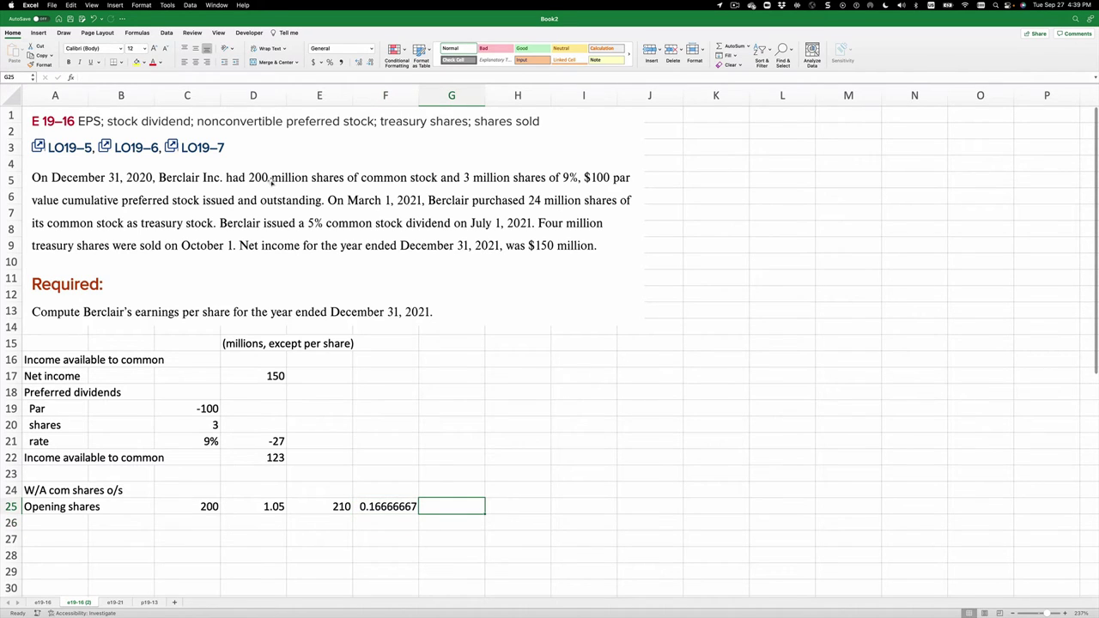
{"action": "type", "text": "="}
{"action": "key", "text": "Left"}
{"action": "key", "text": "Left"}
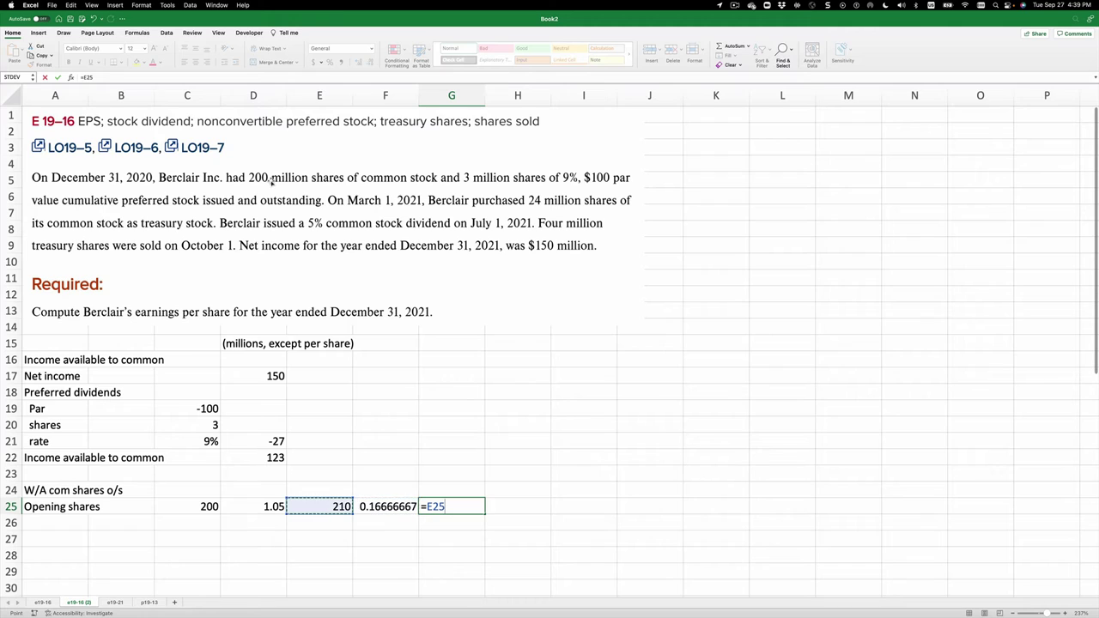
{"action": "type", "text": "*"}
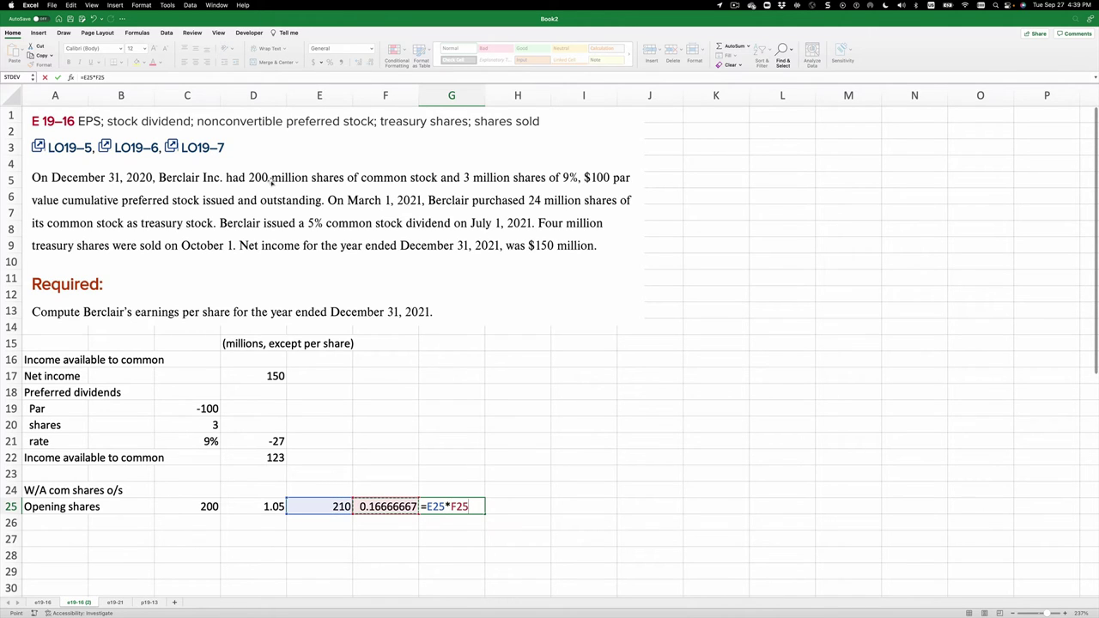
{"action": "key", "text": "Return"}
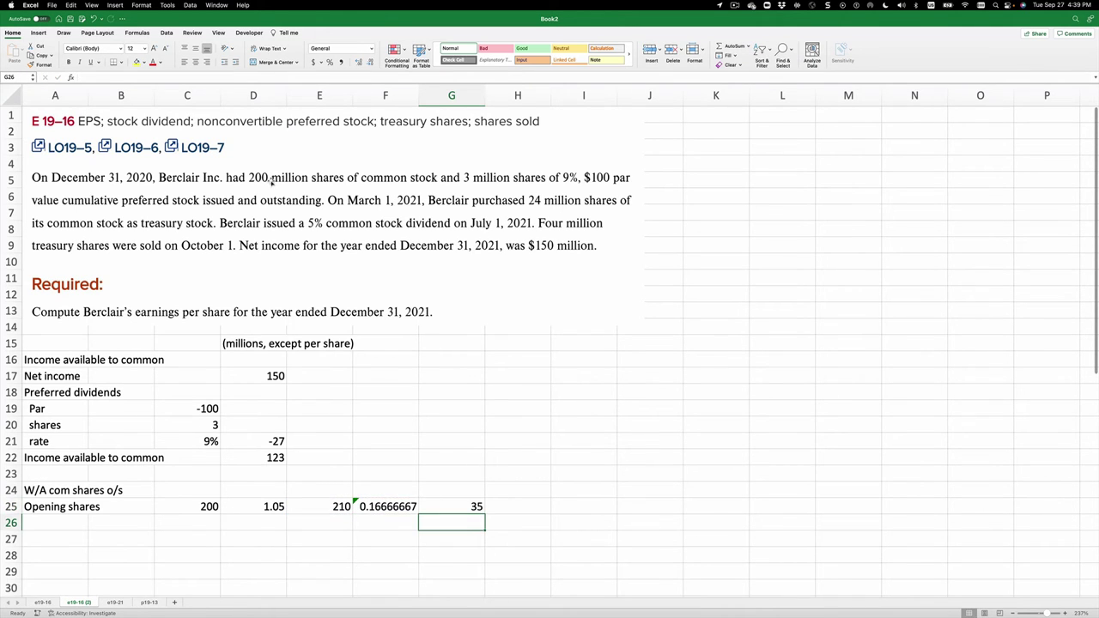
{"action": "key", "text": "Left"}
{"action": "key", "text": "Left"}
{"action": "key", "text": "Left"}
{"action": "key", "text": "Left"}
{"action": "key", "text": "Left"}
{"action": "key", "text": "Left"}
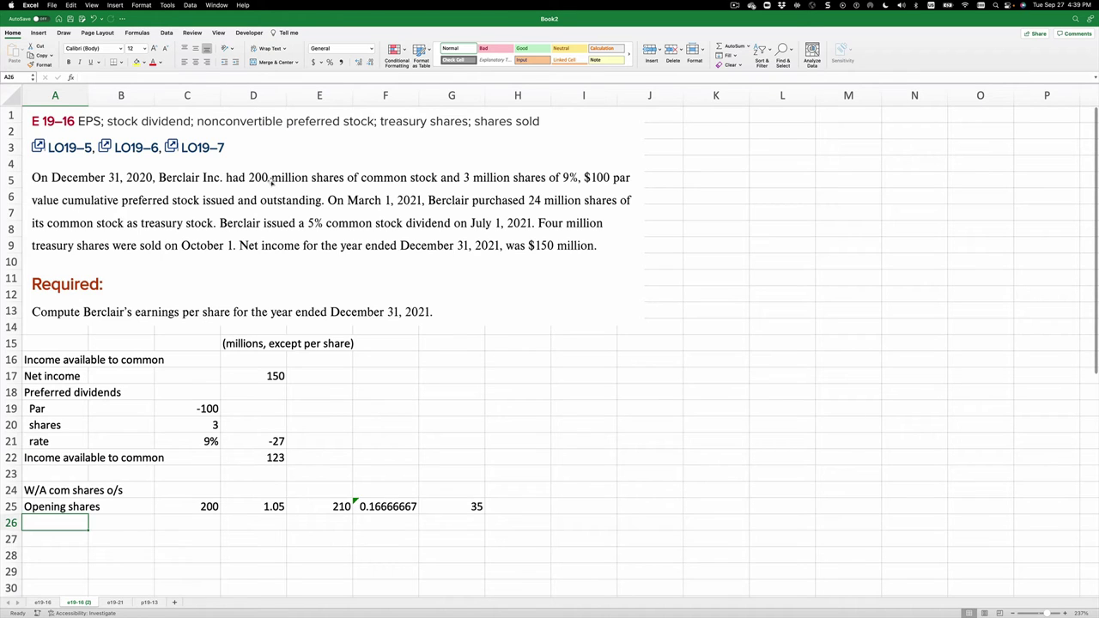
Step: Add a 'Treas stk purch' row with -24 shares and a 1.05 dividend factor
{"action": "type", "text": "Tr"}
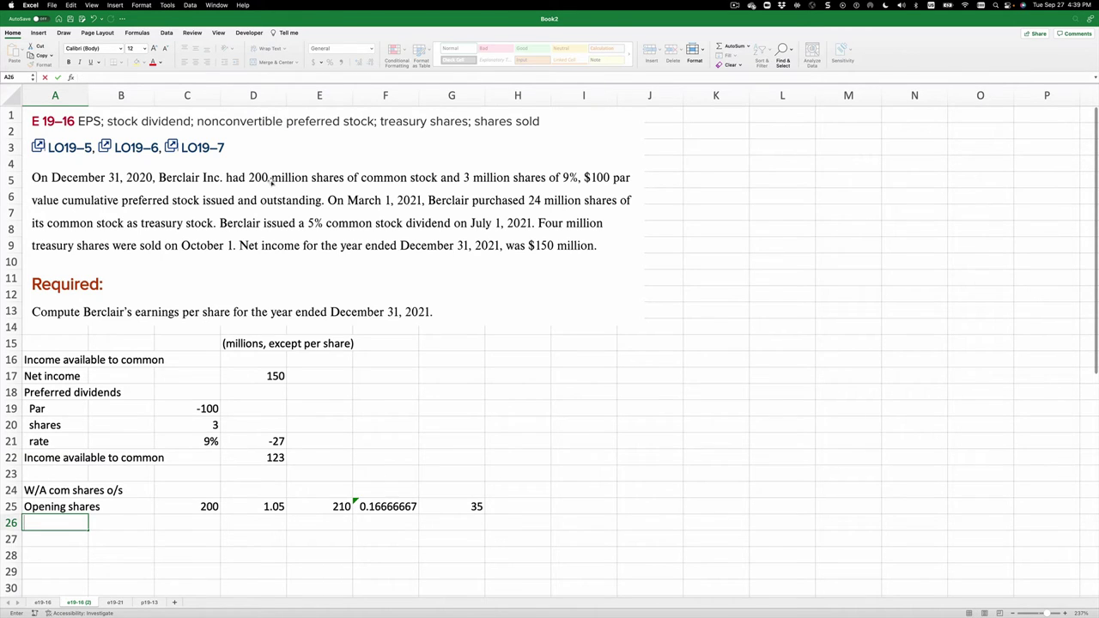
{"action": "type", "text": "eas stk purch"}
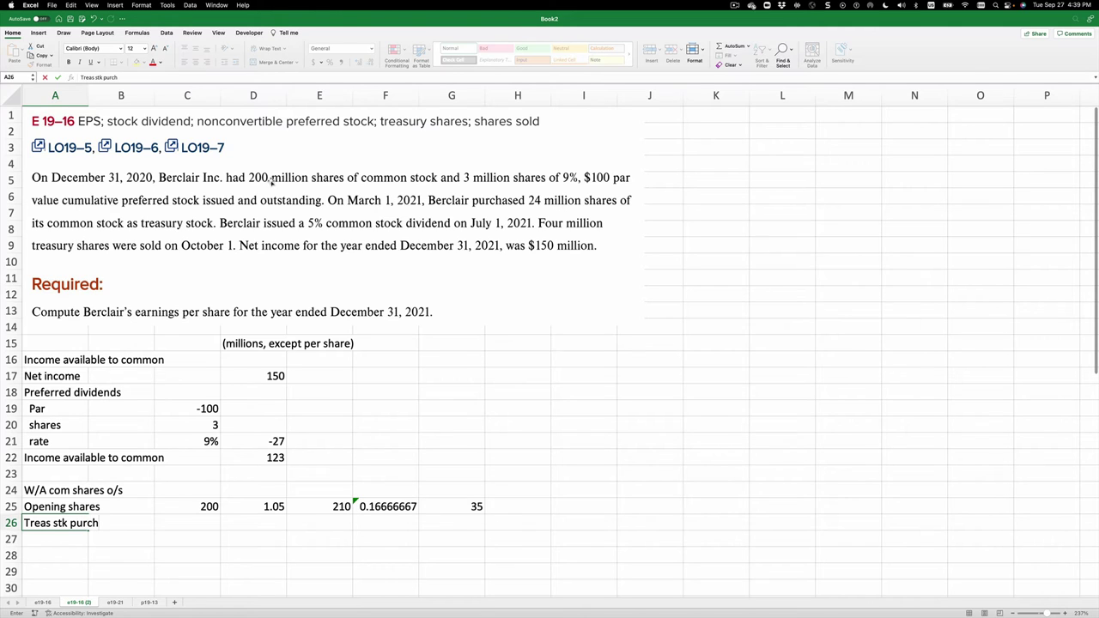
{"action": "key", "text": "Tab"}
{"action": "key", "text": "Tab"}
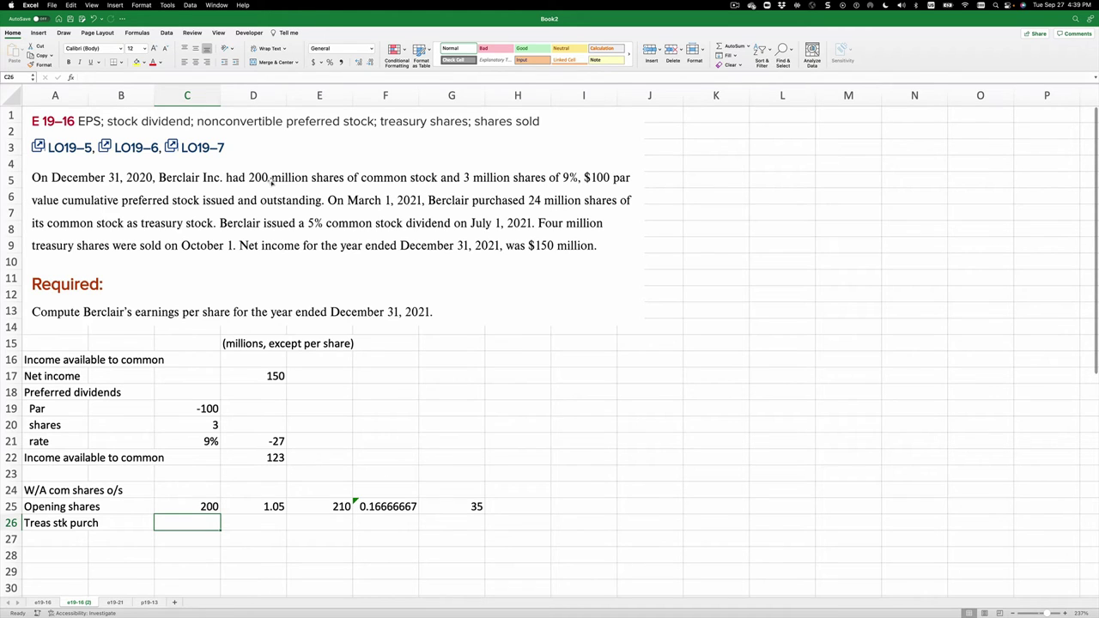
{"action": "type", "text": "-24"}
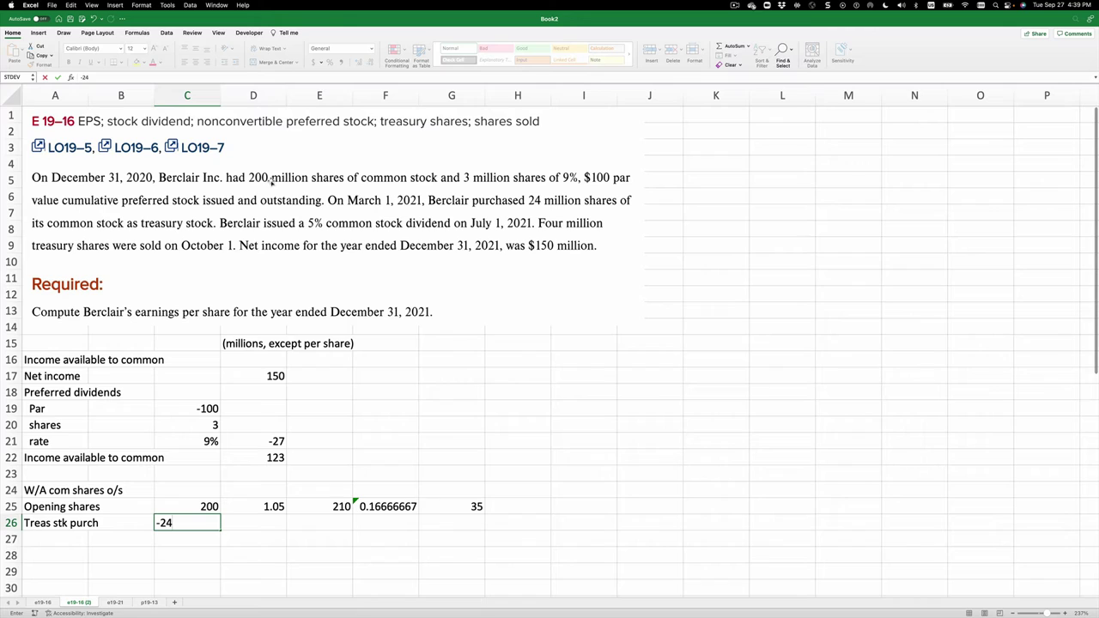
{"action": "key", "text": "Return"}
{"action": "key", "text": "Up"}
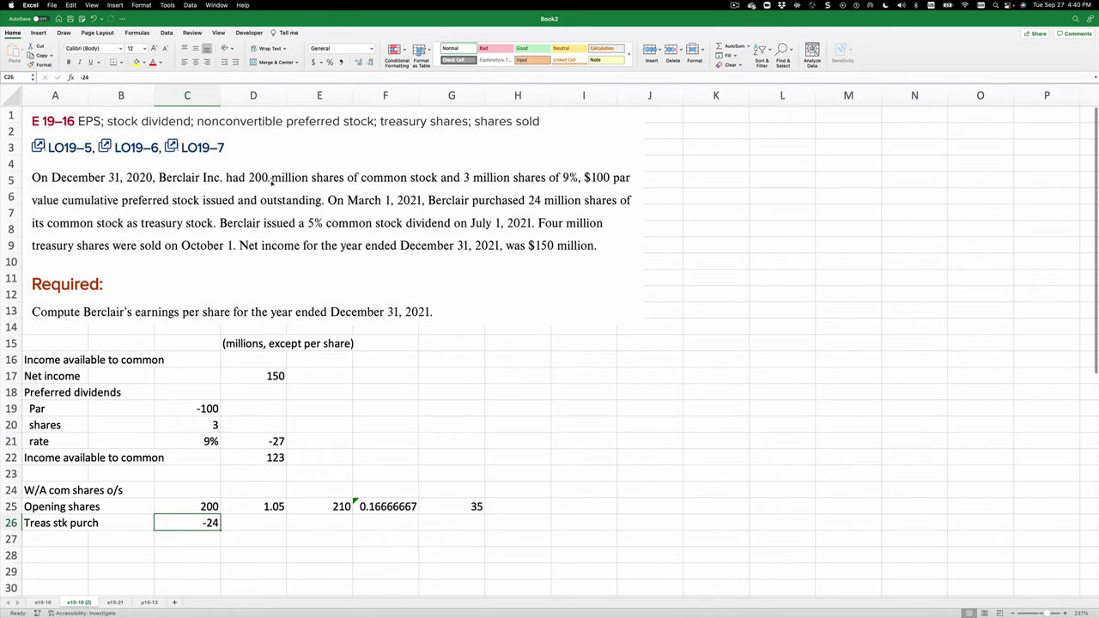
{"action": "key", "text": "Right"}
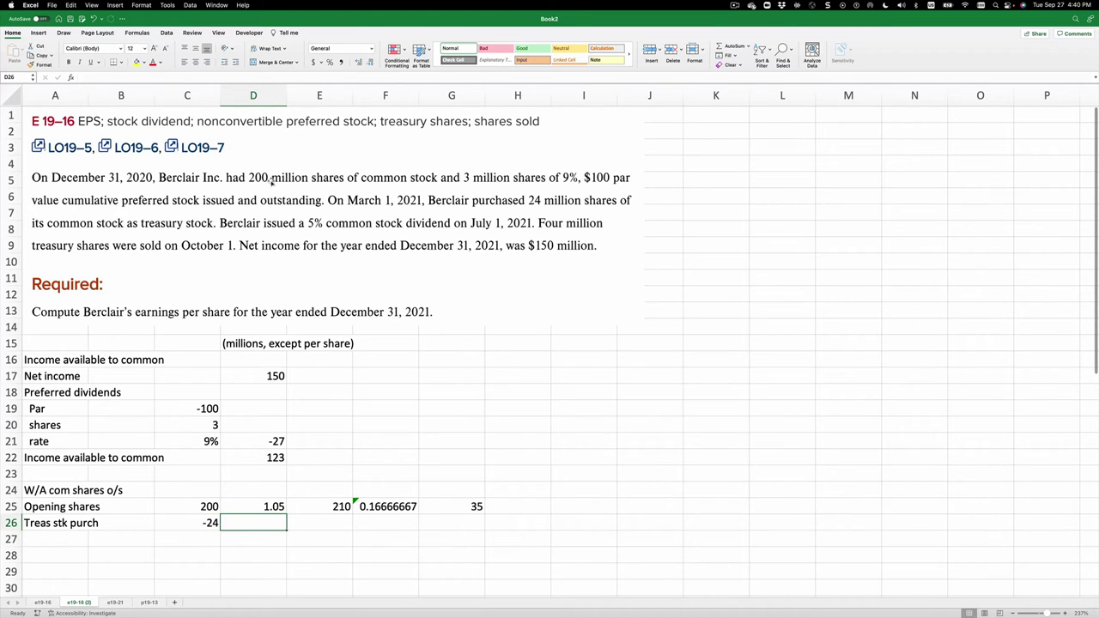
{"action": "type", "text": "1"}
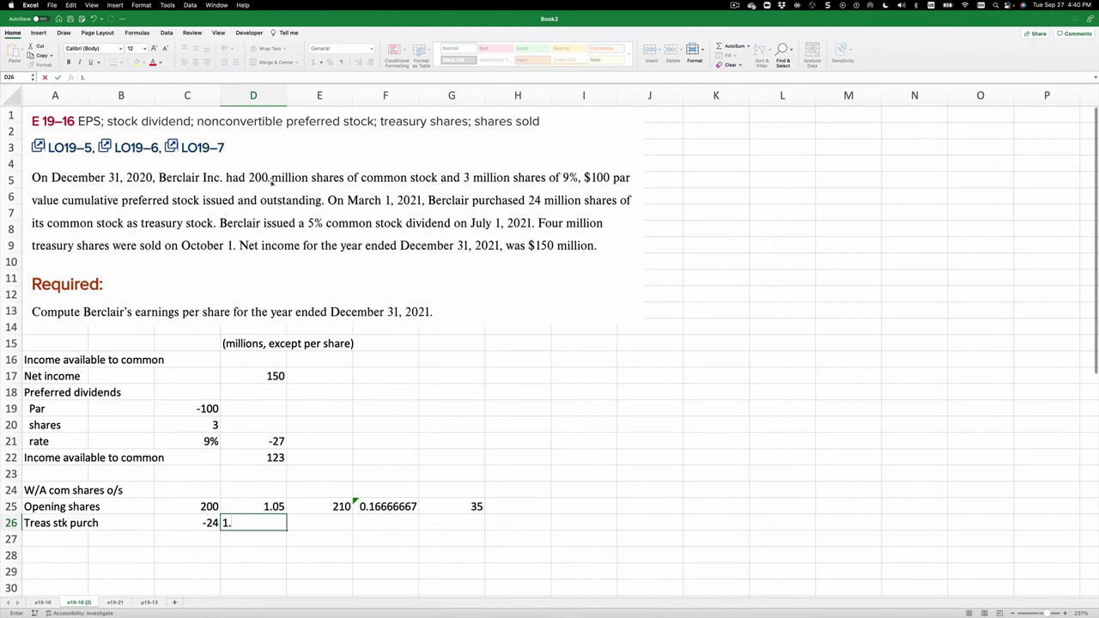
{"action": "type", "text": ".05"}
{"action": "key", "text": "Return"}
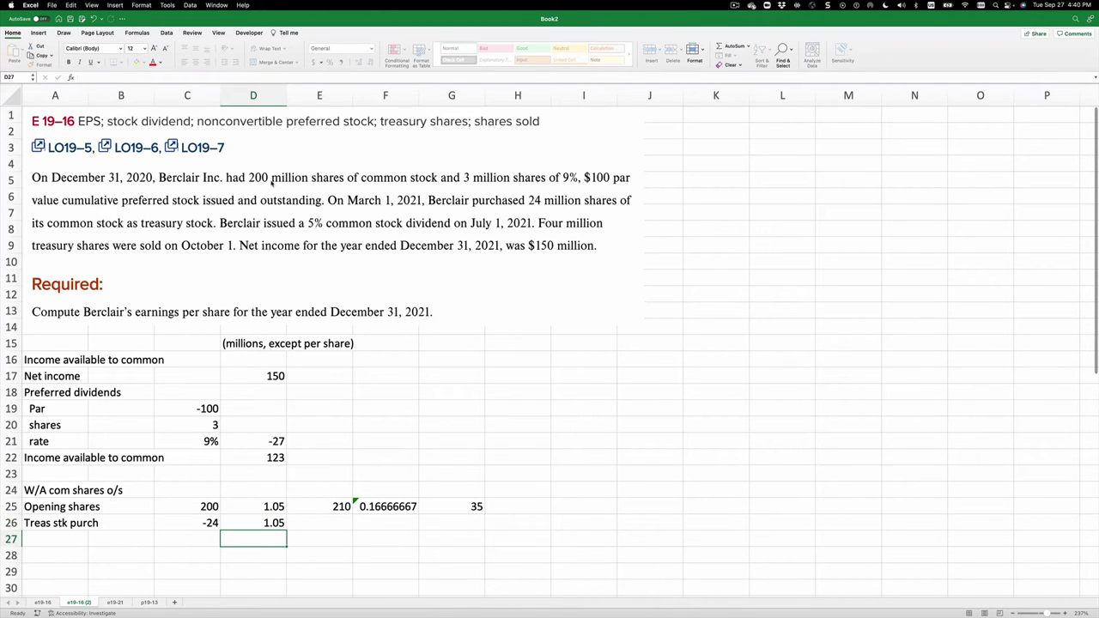
Step: Compute the adjusted treasury purchase of -25.2 in E26 as =C26*D26
{"action": "key", "text": "Up"}
{"action": "key", "text": "Right"}
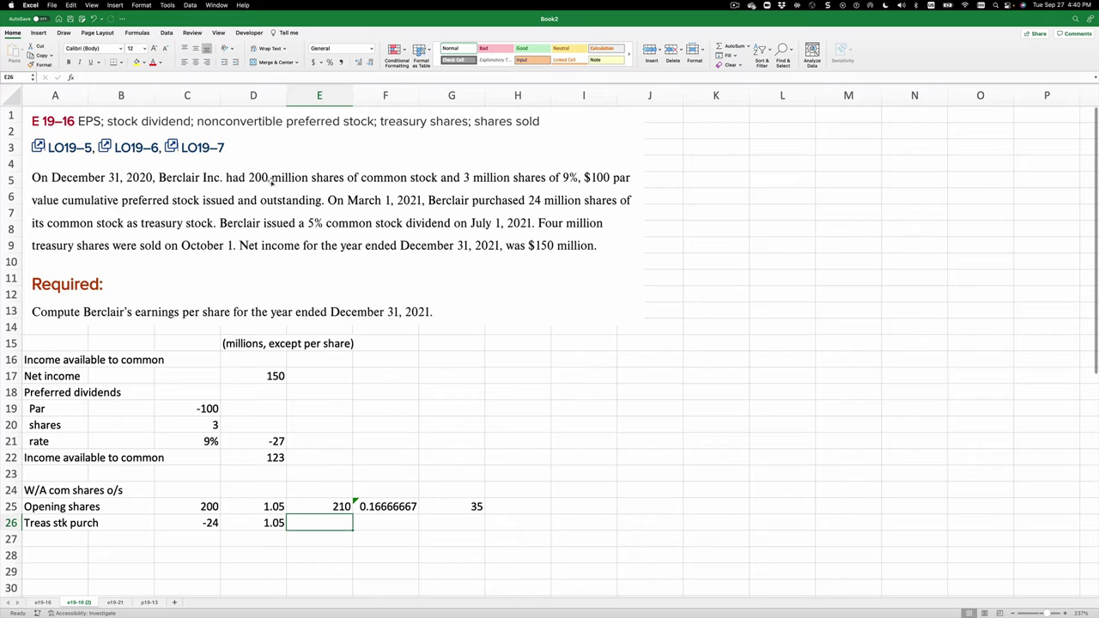
{"action": "type", "text": "="}
{"action": "key", "text": "Left"}
{"action": "key", "text": "Left"}
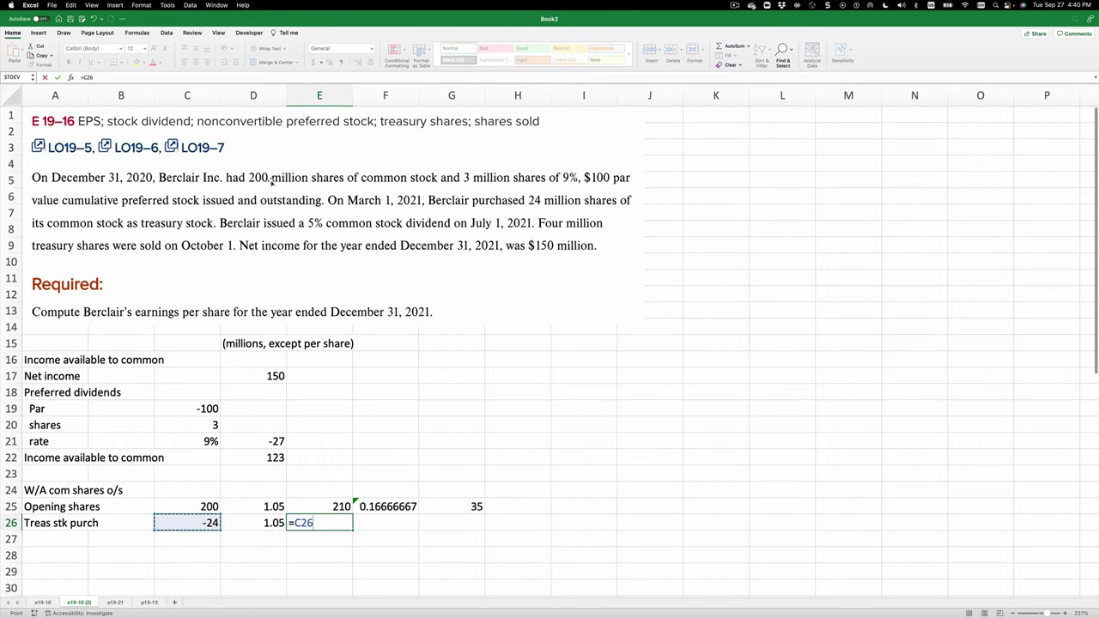
{"action": "type", "text": "*"}
{"action": "key", "text": "Left"}
{"action": "key", "text": "Return"}
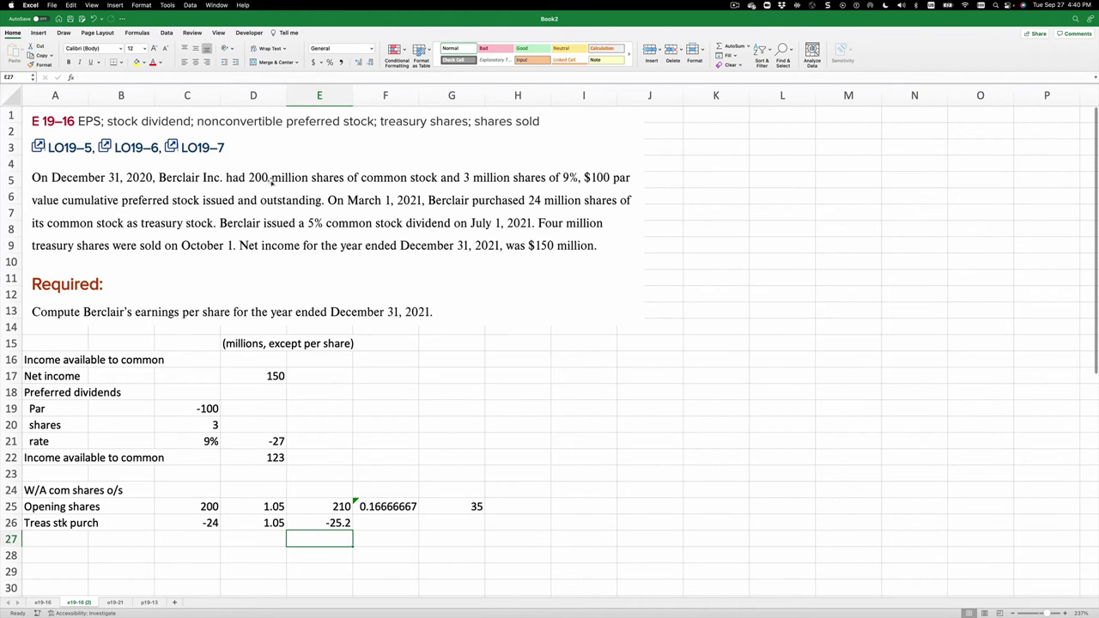
Step: Add a Balance row in row 27 summing 210 and -25.2 to 184.8 shares
{"action": "key", "text": "Left"}
{"action": "key", "text": "Left"}
{"action": "key", "text": "Left"}
{"action": "key", "text": "Left"}
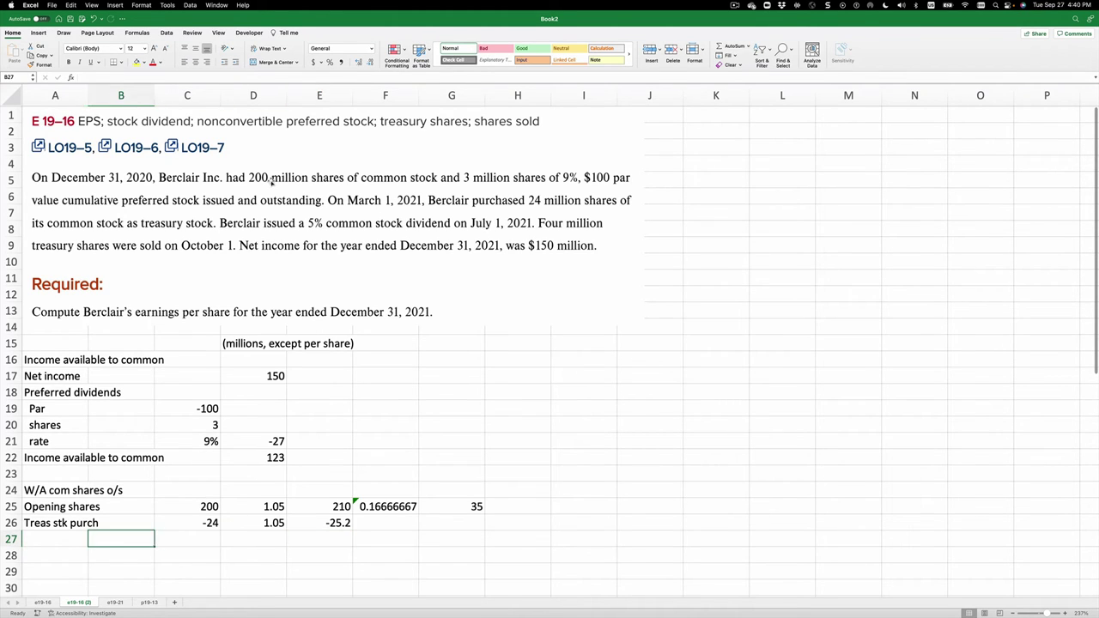
{"action": "type", "text": "Ba"}
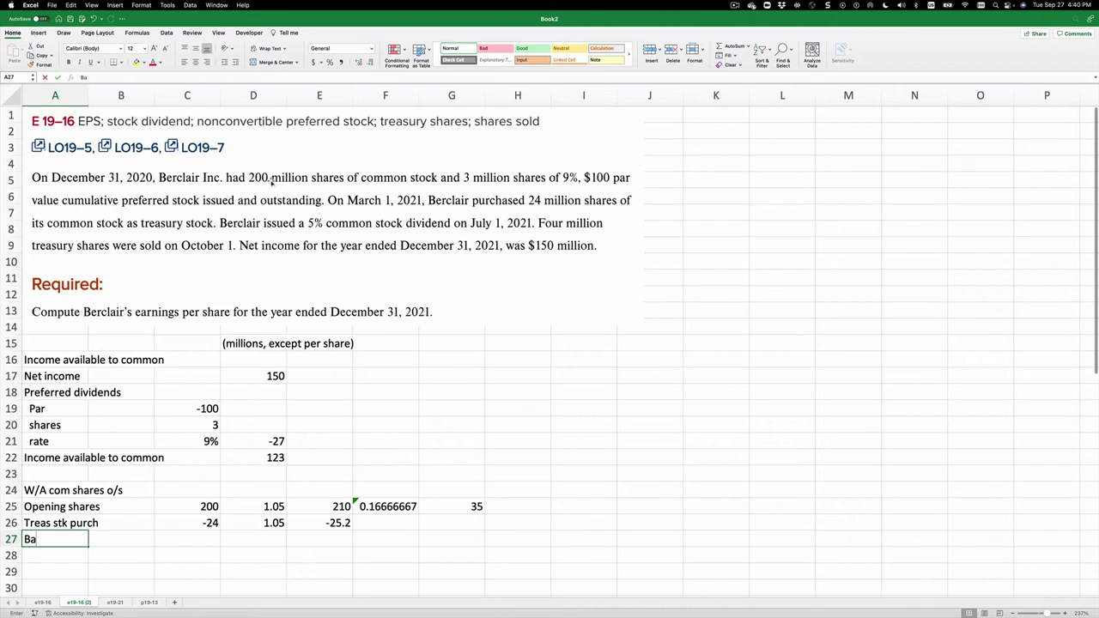
{"action": "type", "text": "lance"}
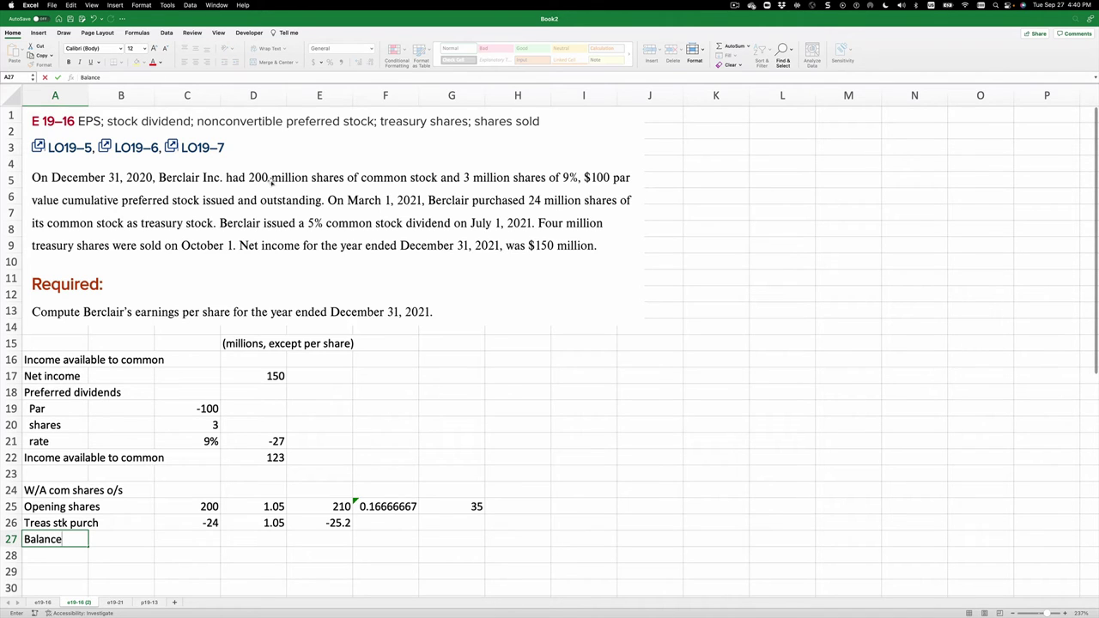
{"action": "key", "text": "Right"}
{"action": "key", "text": "Right"}
{"action": "key", "text": "Right"}
{"action": "key", "text": "Right"}
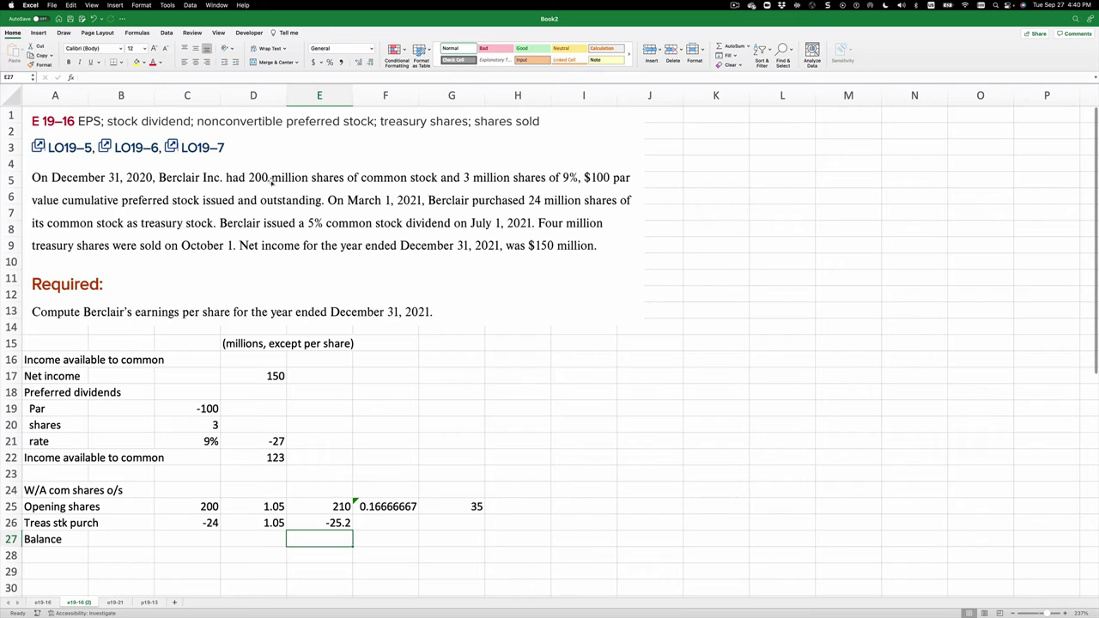
{"action": "type", "text": "="}
{"action": "key", "text": "Up"}
{"action": "key", "text": "Up"}
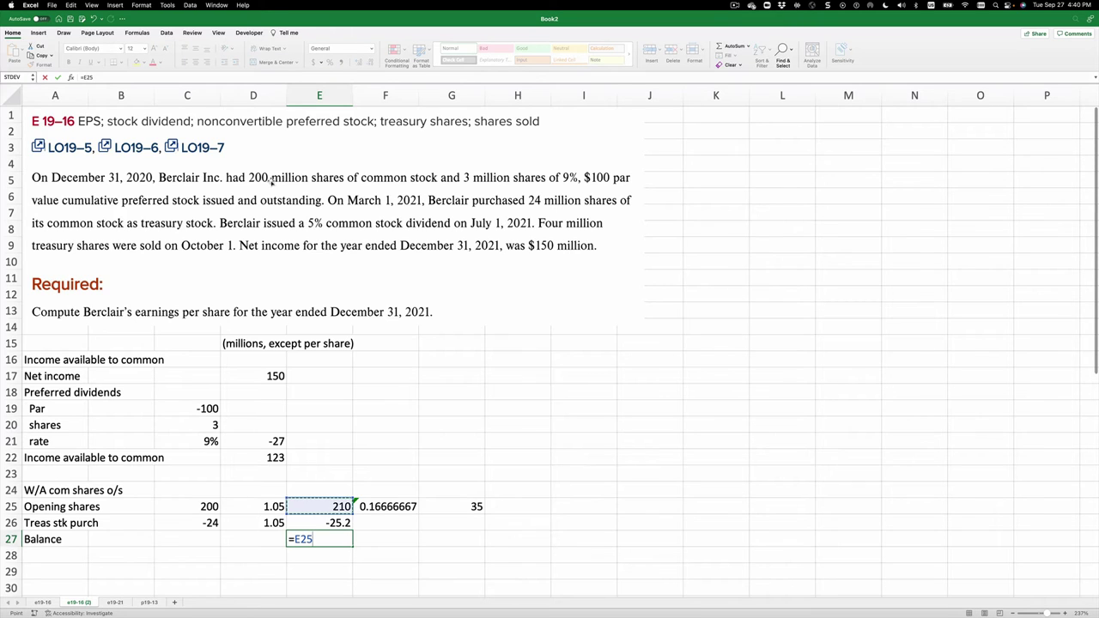
{"action": "type", "text": "+"}
{"action": "key", "text": "Down"}
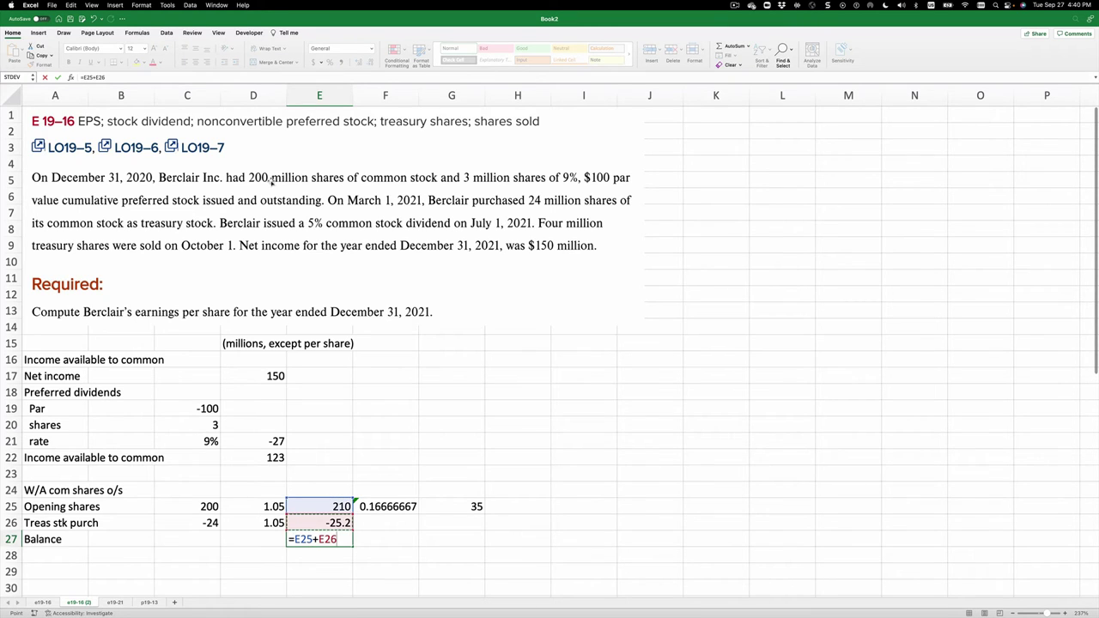
{"action": "key", "text": "Return"}
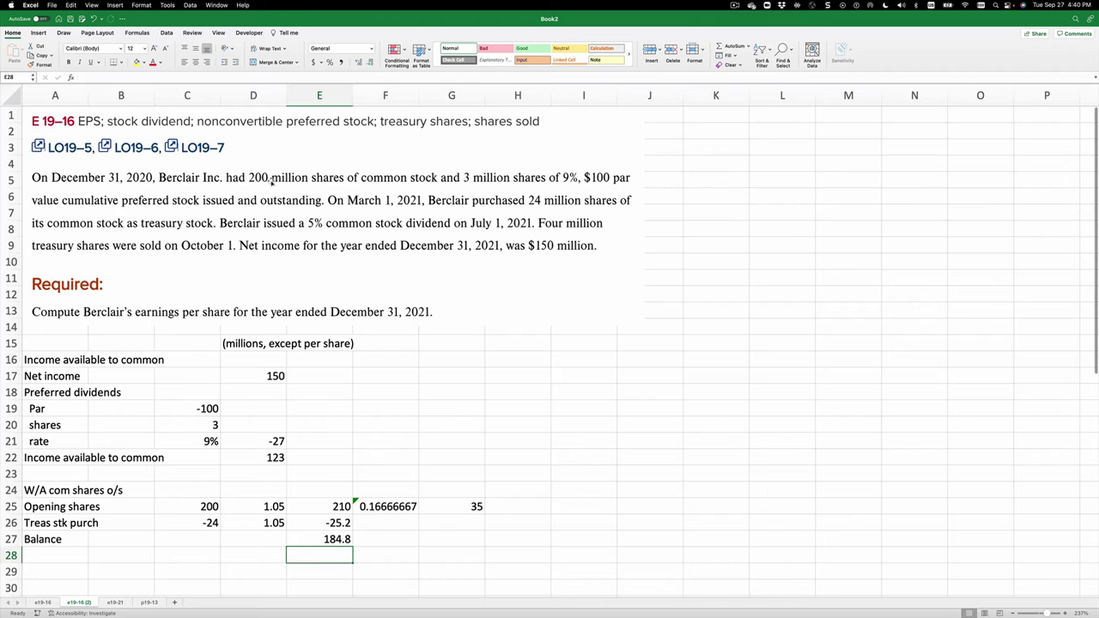
Step: Extend the row 27 label to 'Balance at 3/1/21'
{"action": "key", "text": "Up"}
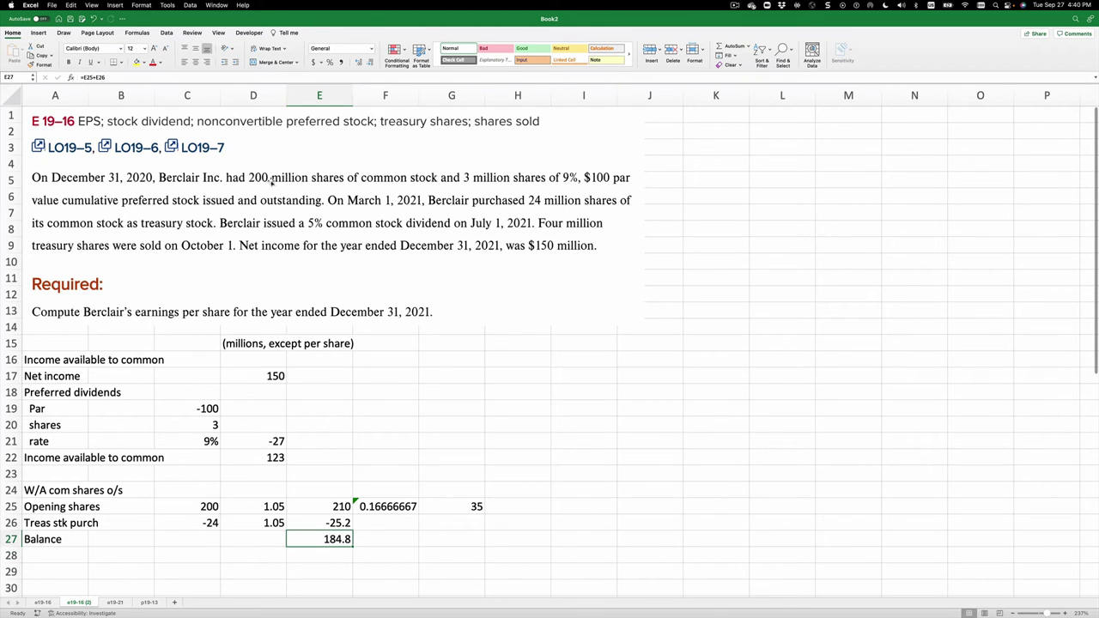
{"action": "key", "text": "Left"}
{"action": "key", "text": "Left"}
{"action": "key", "text": "Left"}
{"action": "key", "text": "Left"}
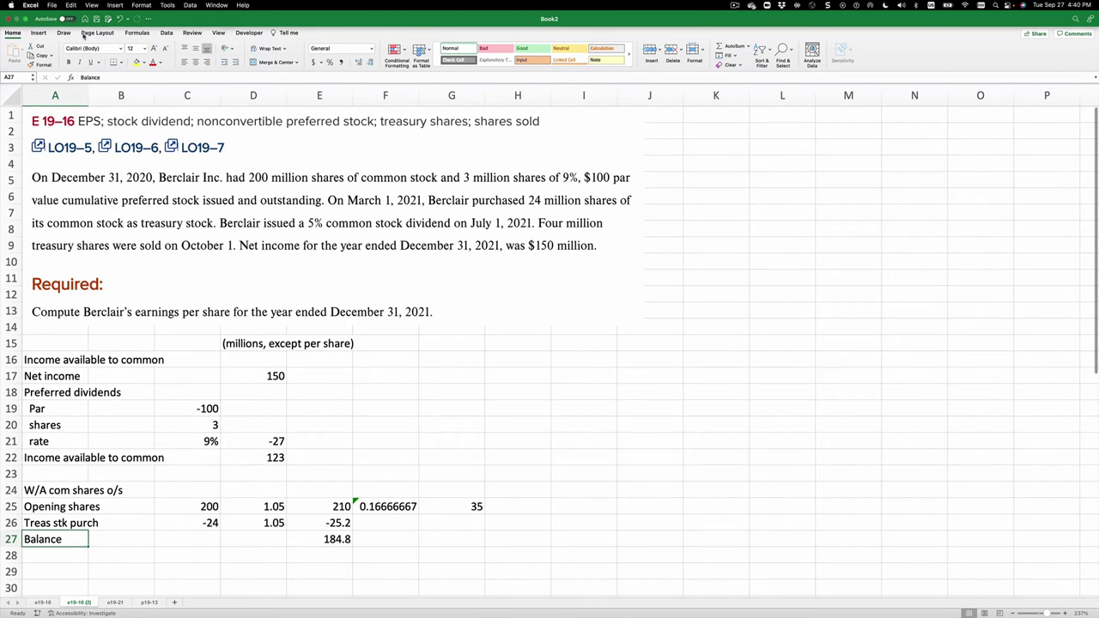
{"action": "left_click", "coordinate": [109, 77]}
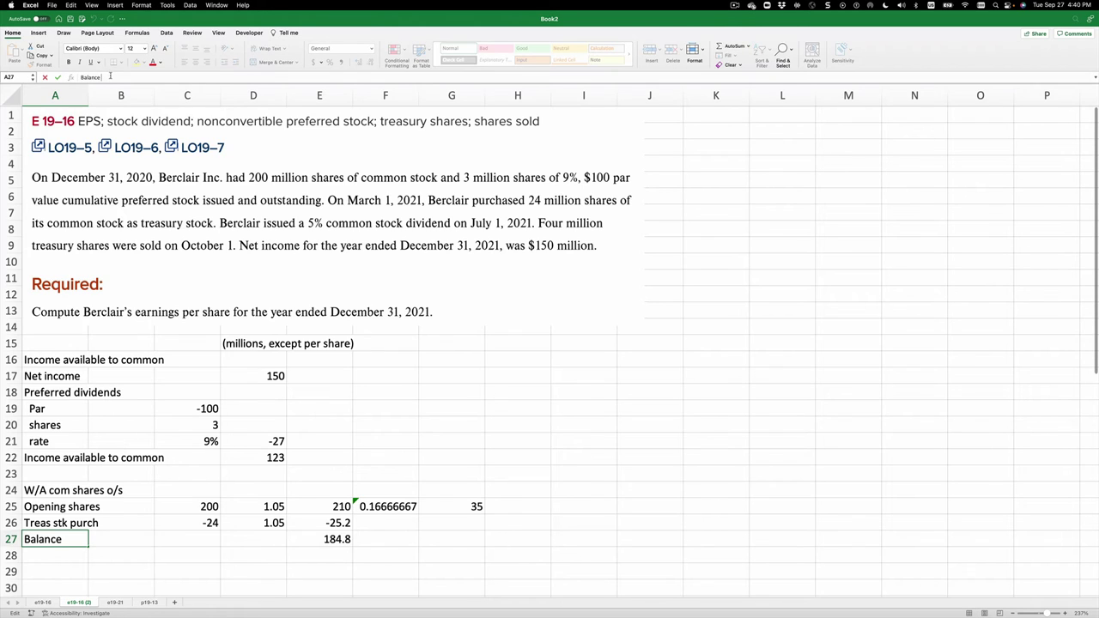
{"action": "type", "text": "at 3/1/21"}
{"action": "key", "text": "Return"}
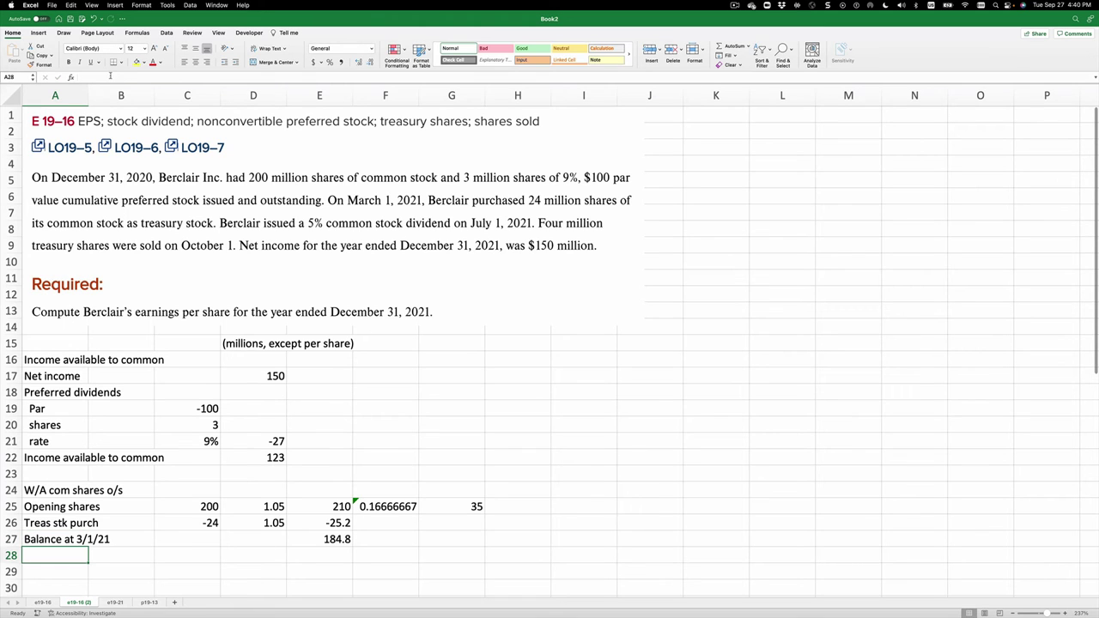
{"action": "key", "text": "Up"}
{"action": "key", "text": "Right"}
{"action": "key", "text": "Right"}
{"action": "key", "text": "Right"}
{"action": "key", "text": "Right"}
{"action": "key", "text": "Right"}
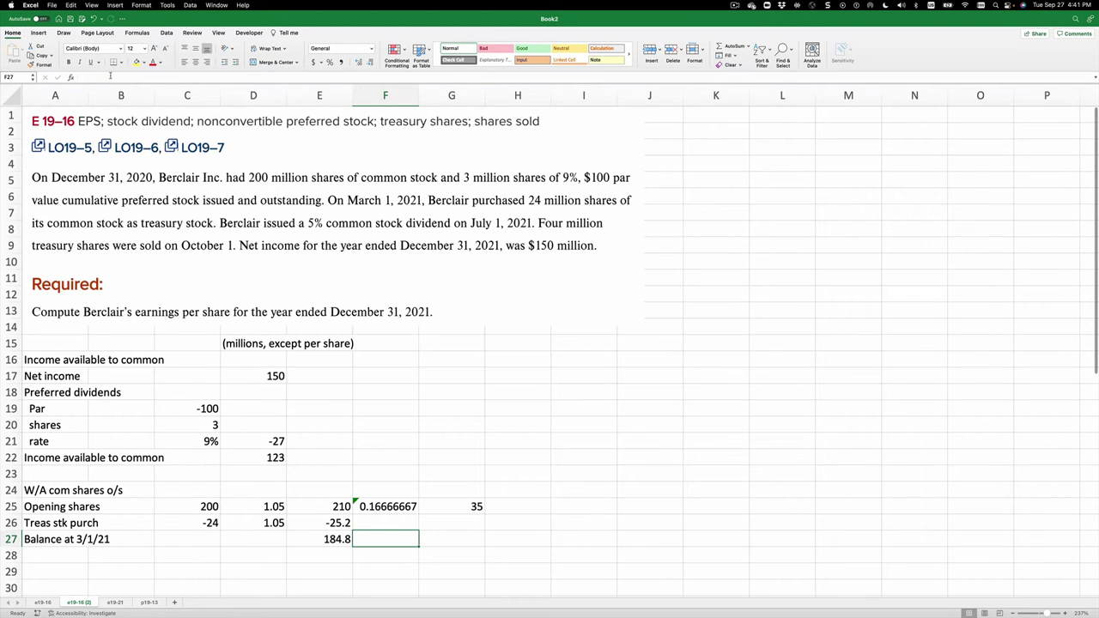
Step: Enter the time fraction =7/12 (0.58333333) in F27
{"action": "type", "text": "=7"}
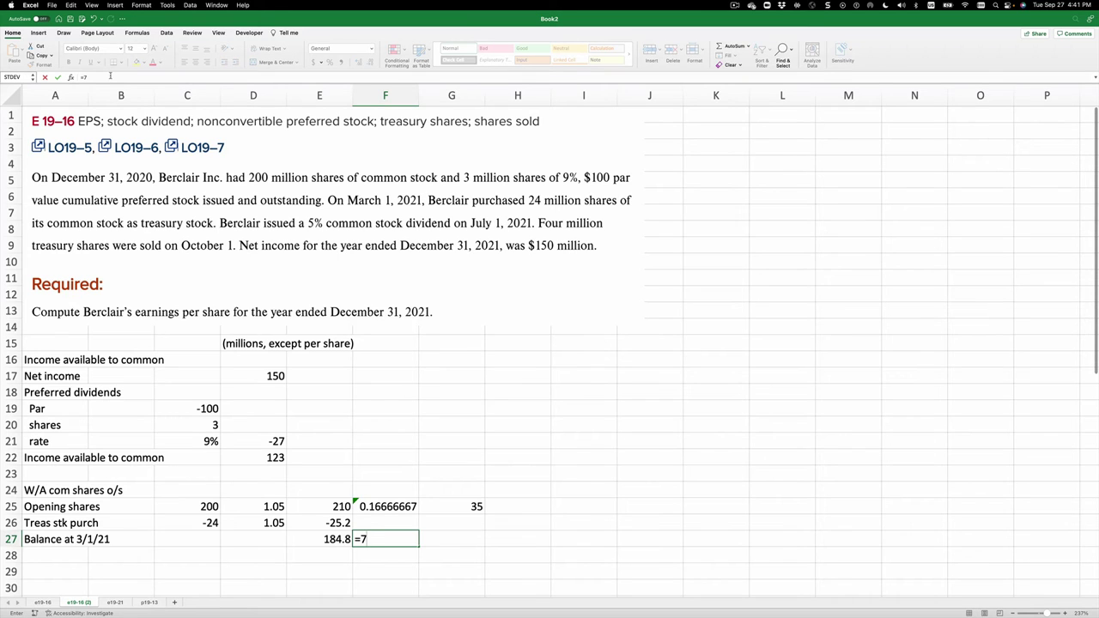
{"action": "type", "text": "/12"}
{"action": "key", "text": "Return"}
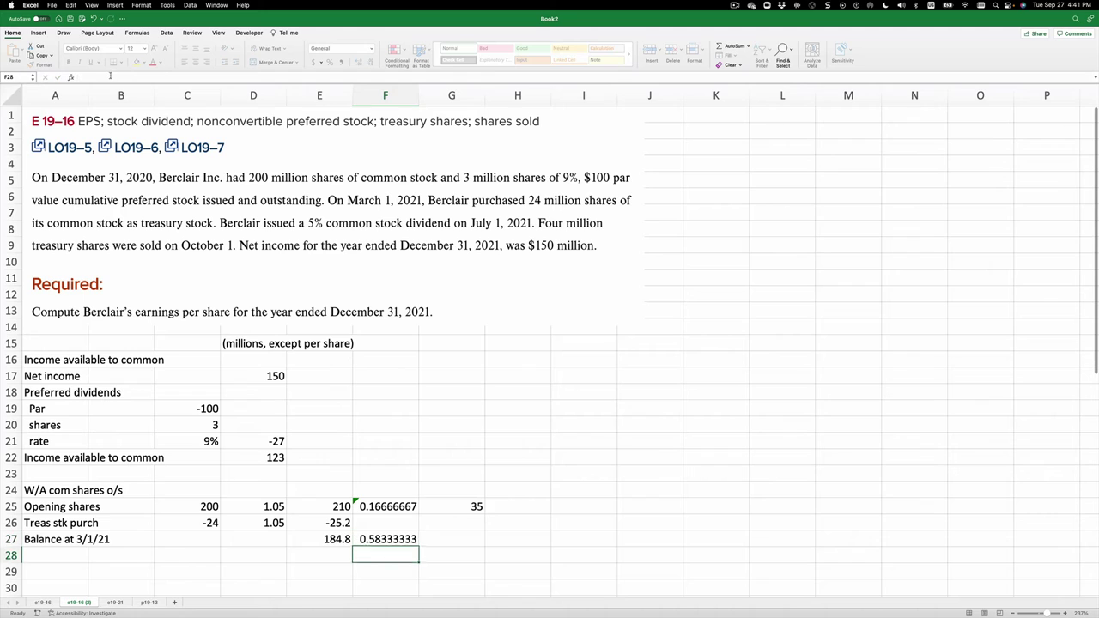
{"action": "key", "text": "Up"}
{"action": "key", "text": "Right"}
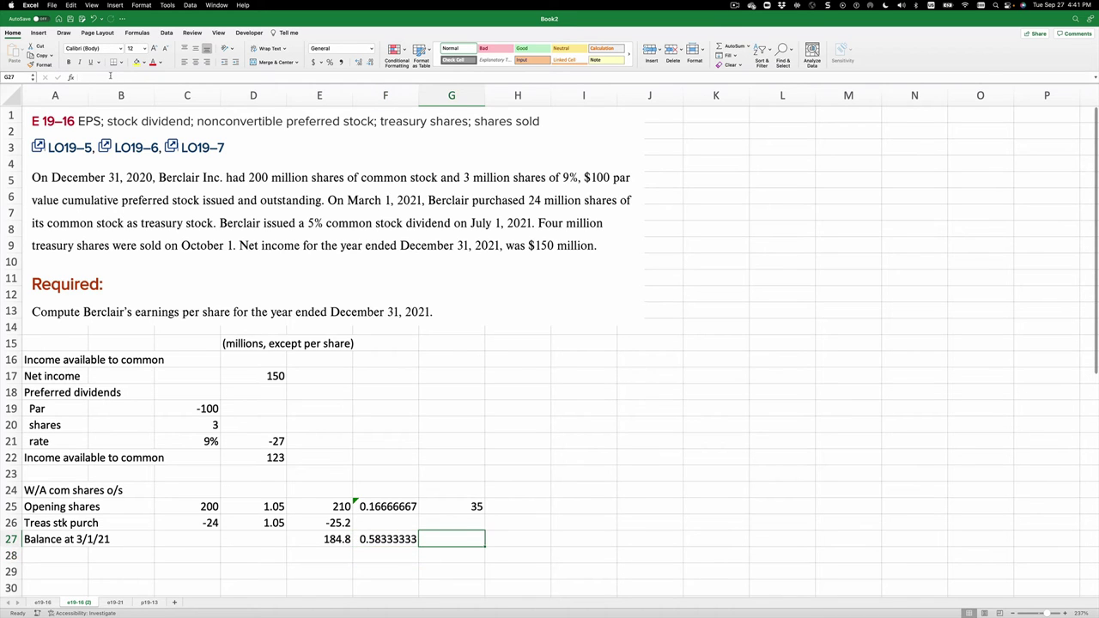
Step: Compute 107.8 weighted shares in G27 as =E27*F27
{"action": "type", "text": "="}
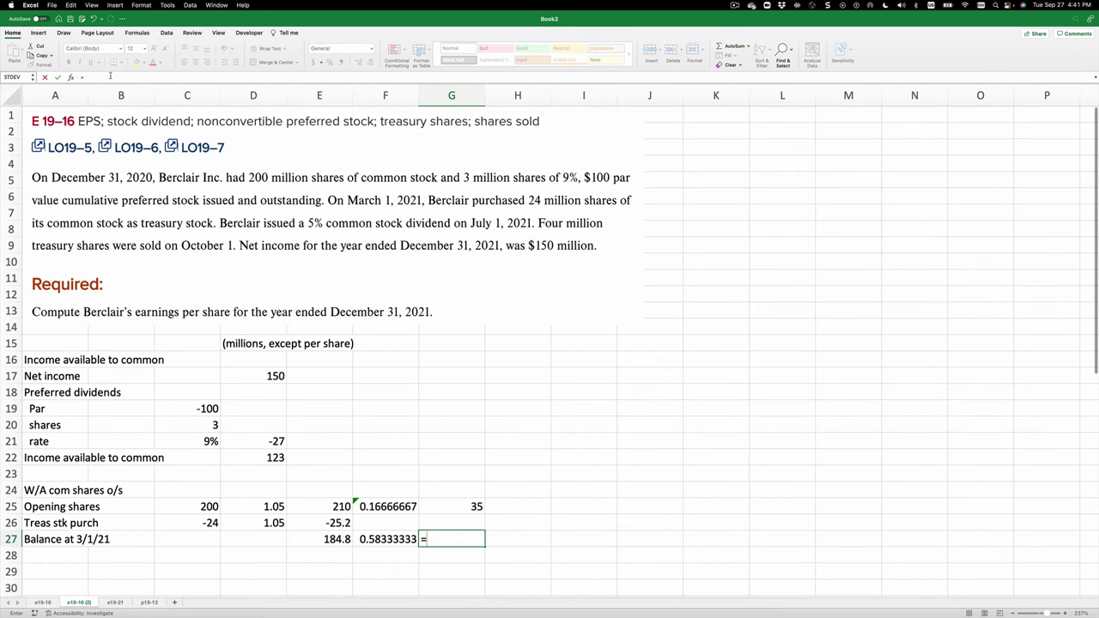
{"action": "key", "text": "Left"}
{"action": "key", "text": "Left"}
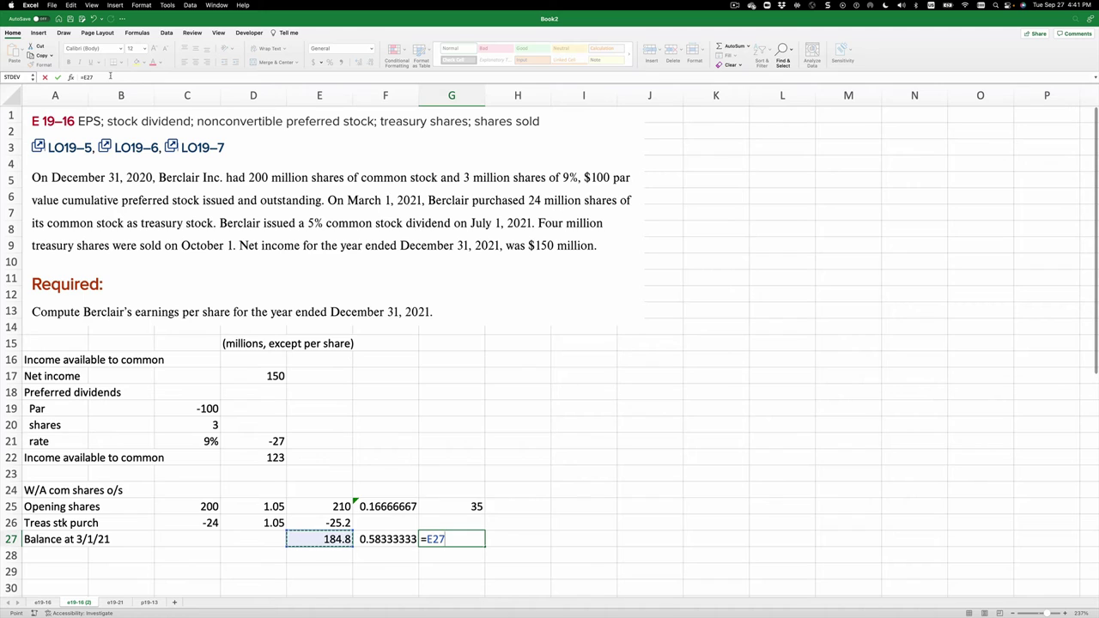
{"action": "type", "text": "*"}
{"action": "key", "text": "Left"}
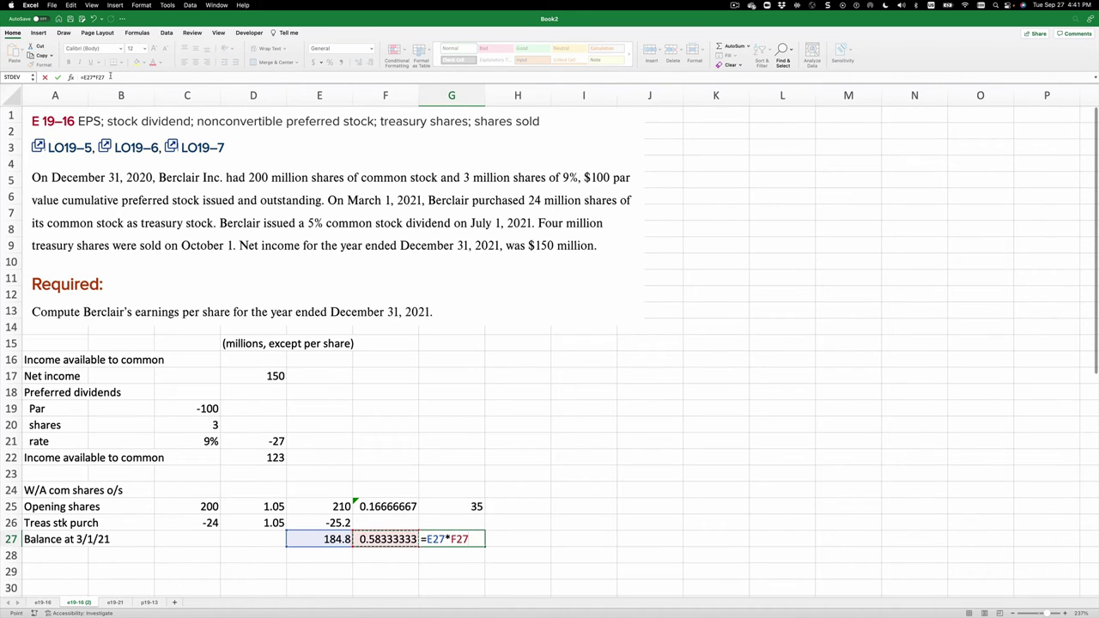
{"action": "key", "text": "Return"}
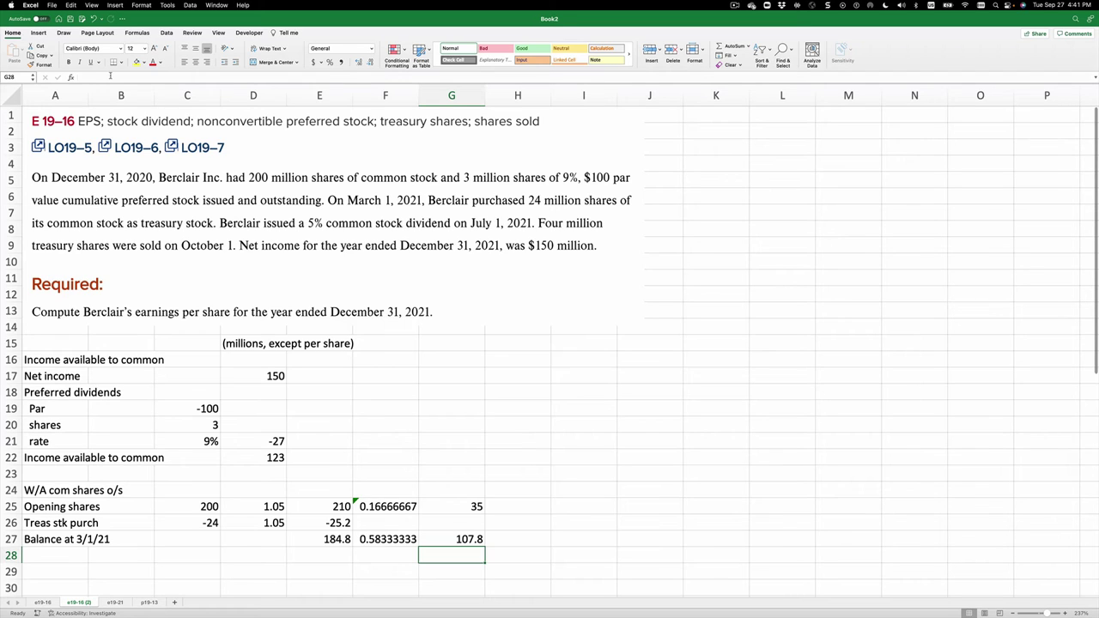
{"action": "key", "text": "Left"}
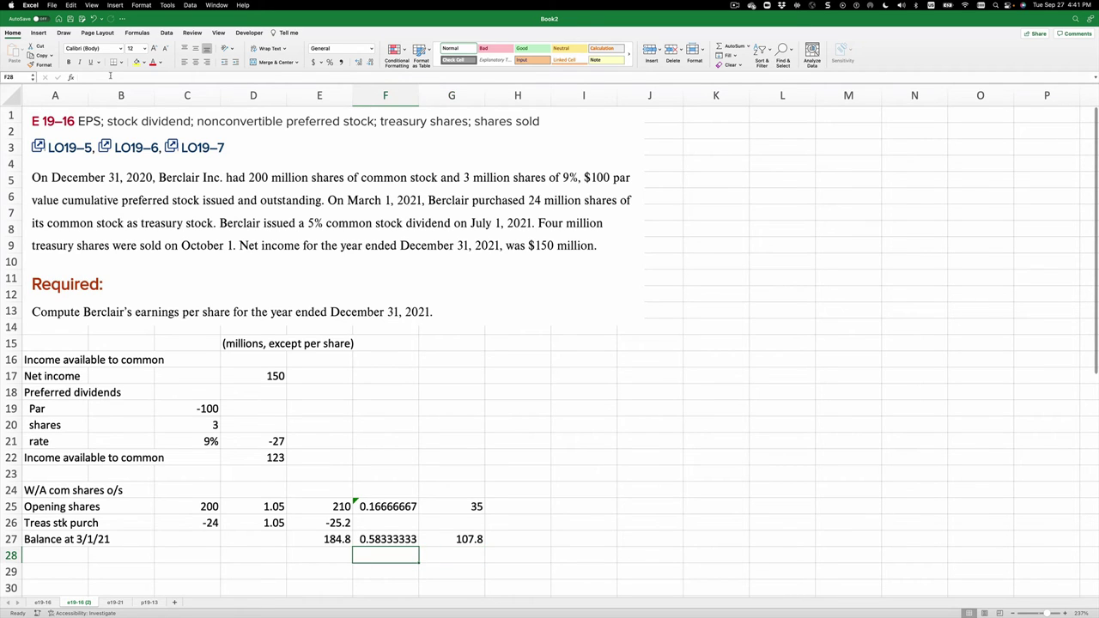
{"action": "key", "text": "Up"}
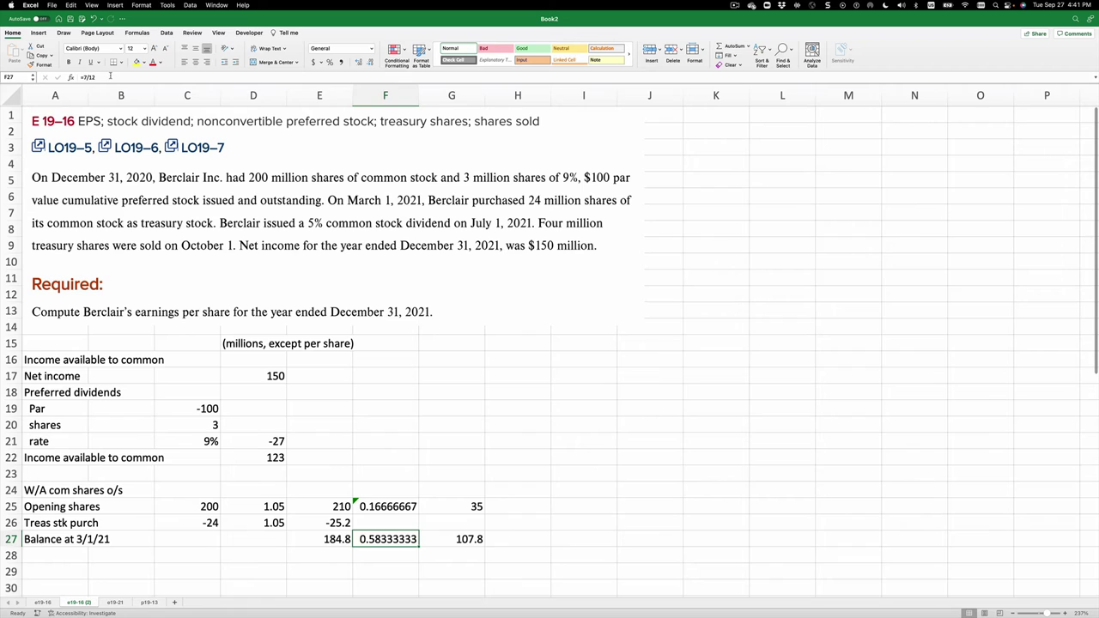
{"action": "key", "text": "Up"}
{"action": "key", "text": "Down"}
{"action": "key", "text": "Down"}
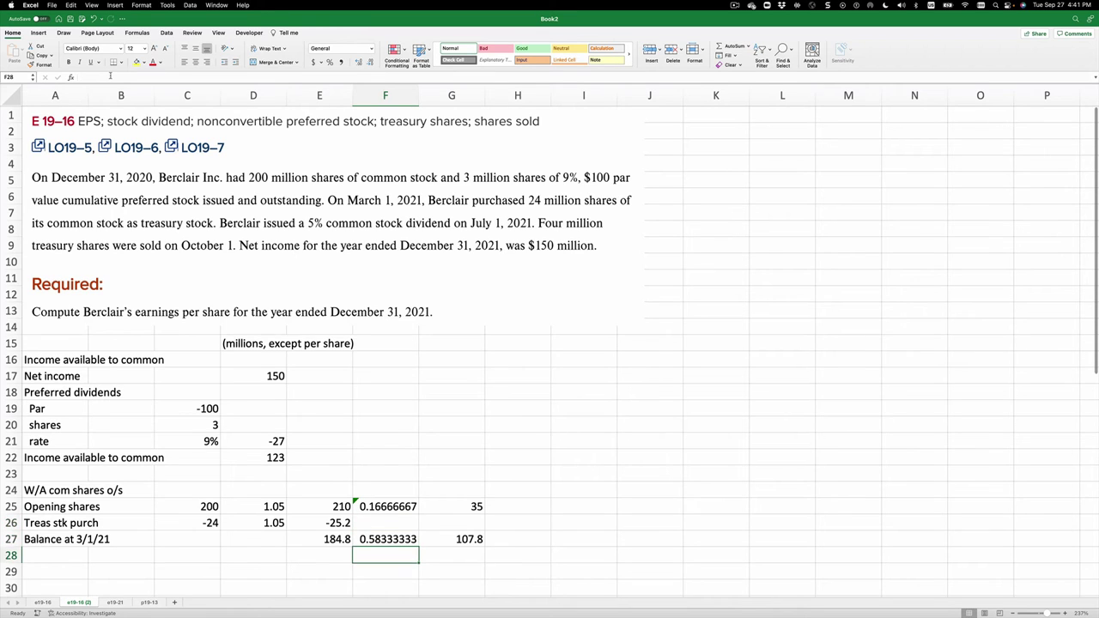
{"action": "key", "text": "Left"}
{"action": "key", "text": "Left"}
{"action": "key", "text": "Left"}
{"action": "key", "text": "Left"}
{"action": "key", "text": "Left"}
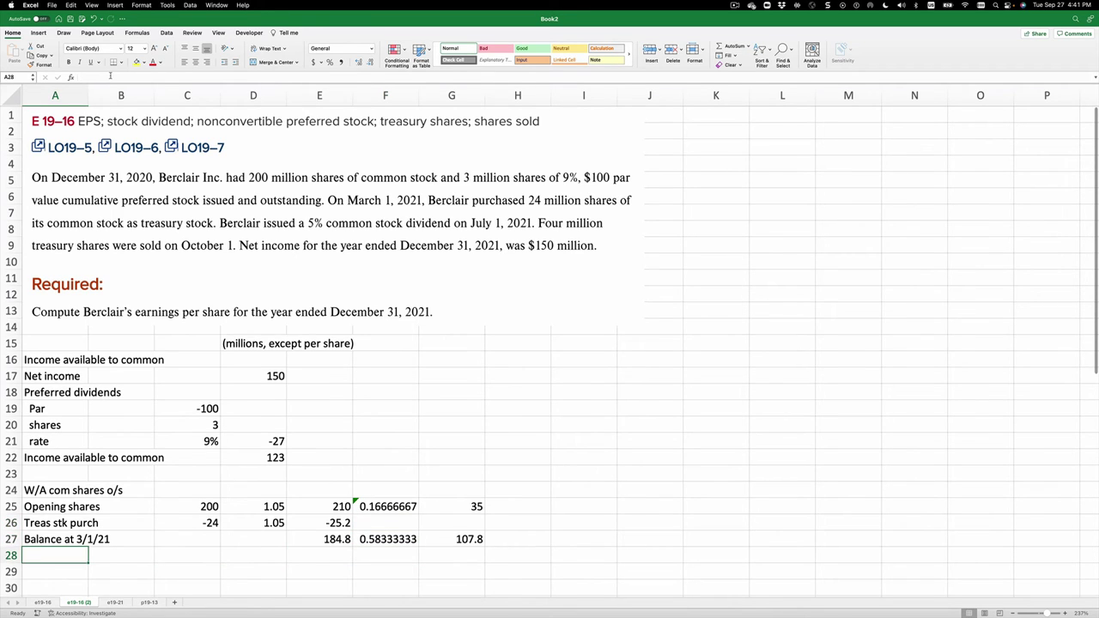
Step: Add a 'Treas stock issued' row 28 with 4 shares in C28 and E28
{"action": "type", "text": "Treas "}
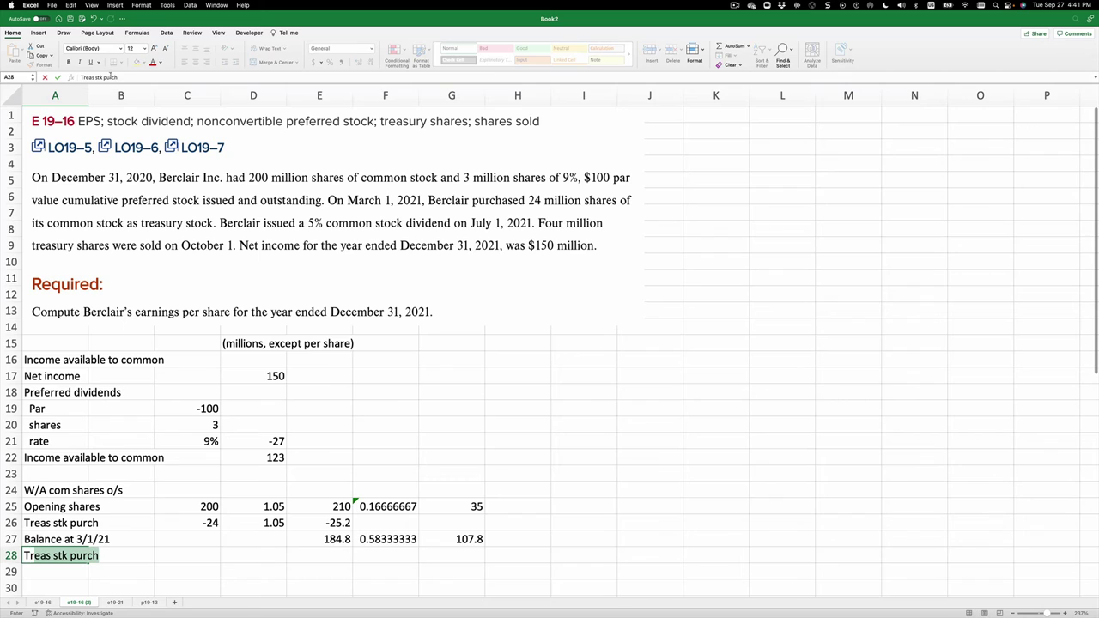
{"action": "type", "text": "stock u"}
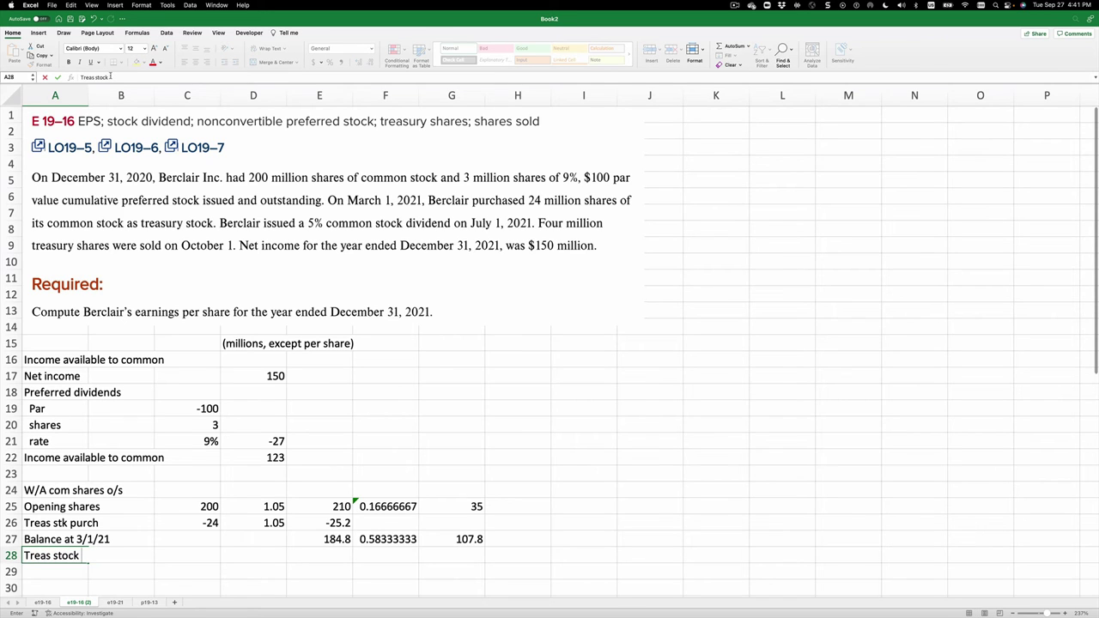
{"action": "key", "text": "BackSpace"}
{"action": "type", "text": "issued"}
{"action": "key", "text": "Tab"}
{"action": "key", "text": "Tab"}
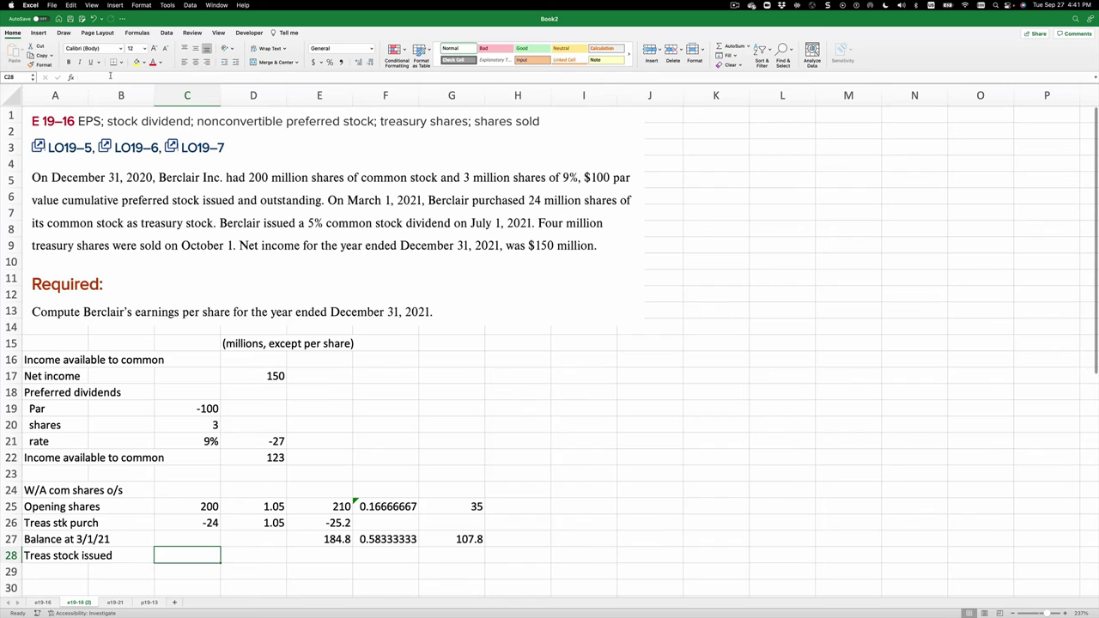
{"action": "type", "text": "4"}
{"action": "key", "text": "Return"}
{"action": "key", "text": "Up"}
{"action": "key", "text": "Right"}
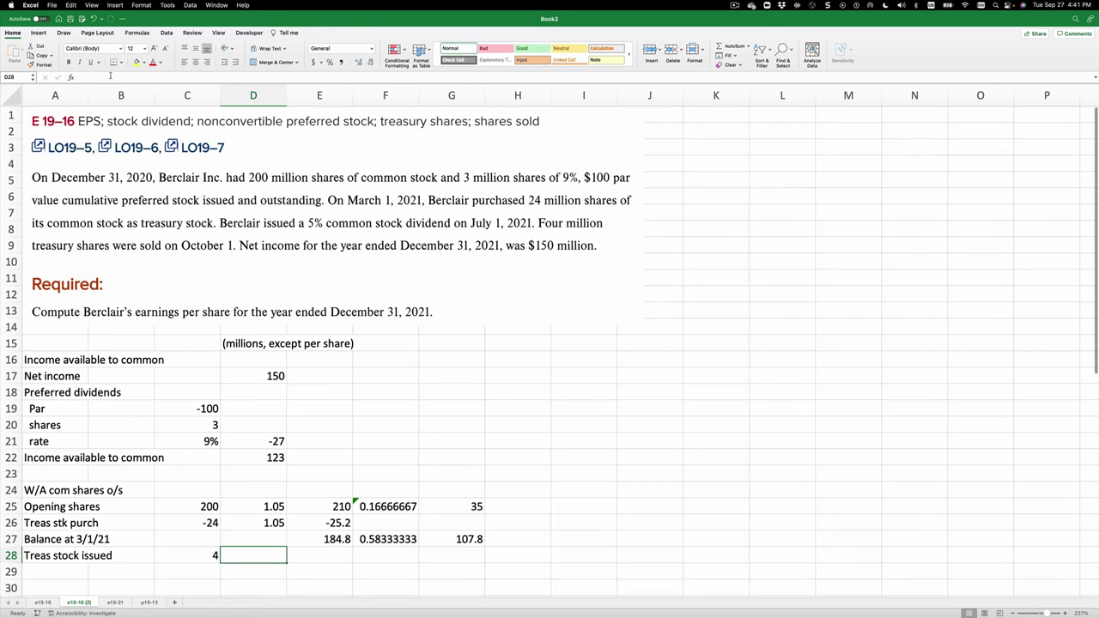
{"action": "key", "text": "Right"}
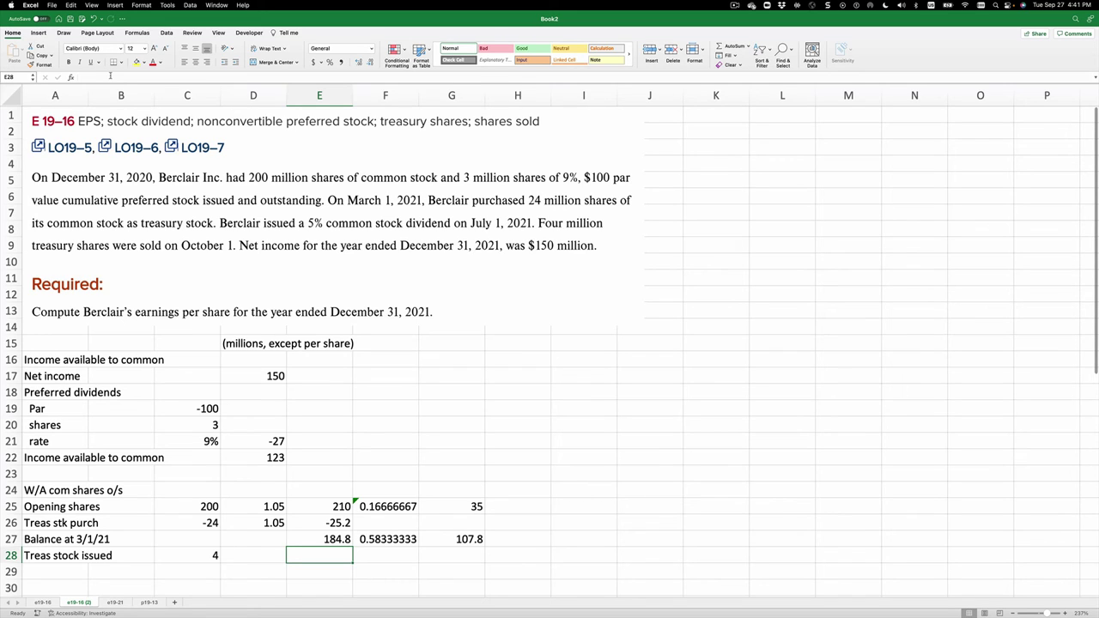
{"action": "key", "text": "Right"}
{"action": "key", "text": "Left"}
{"action": "type", "text": "4"}
{"action": "key", "text": "Return"}
Step: Add a 'Balance at 10/1/21' row whose E29 formula =E27+E28 gives 188.8
{"action": "key", "text": "Left"}
{"action": "key", "text": "Left"}
{"action": "key", "text": "Left"}
{"action": "key", "text": "Left"}
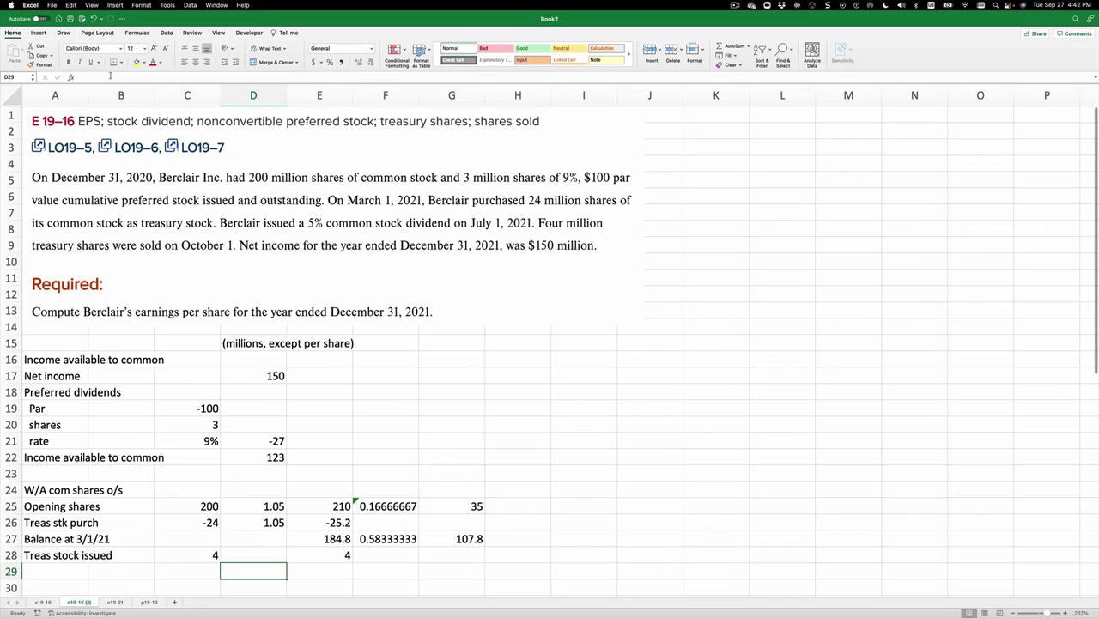
{"action": "type", "text": "Balance at "}
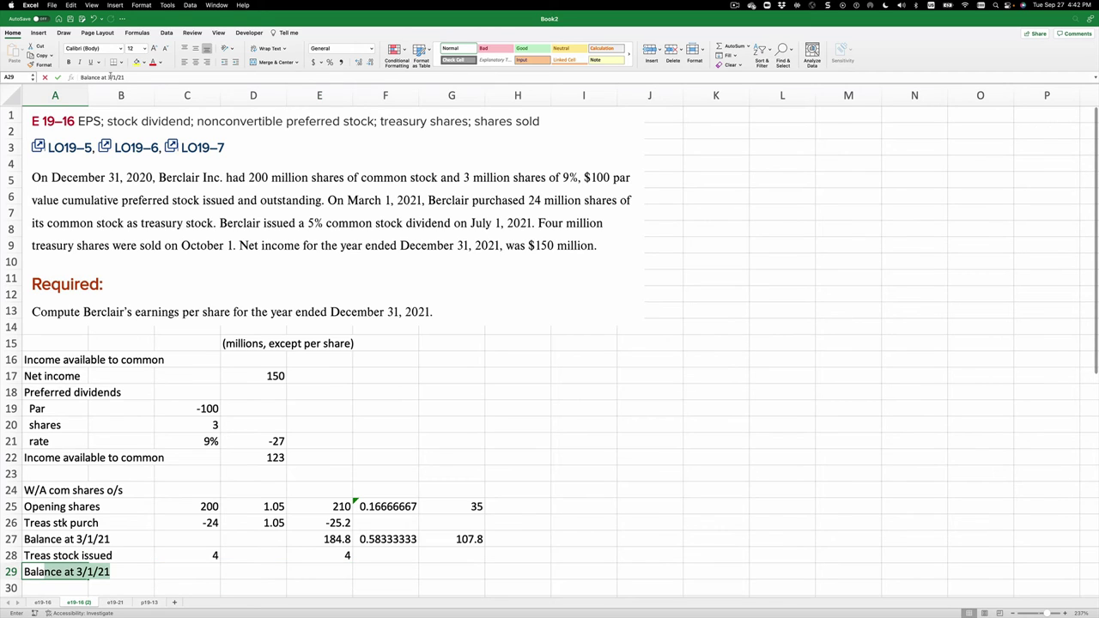
{"action": "type", "text": "1"}
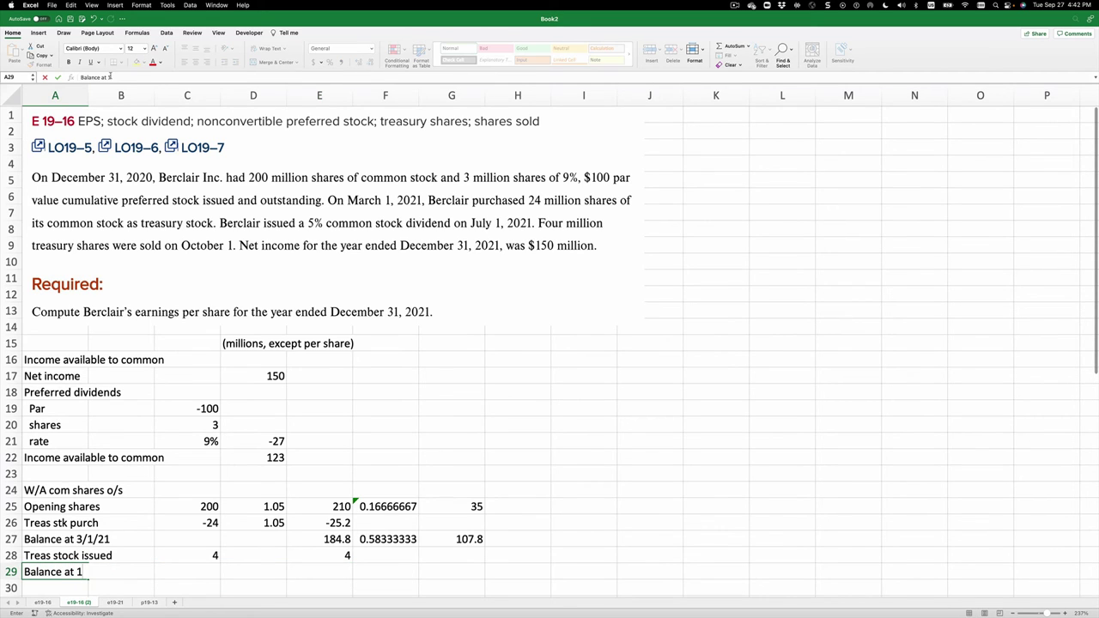
{"action": "type", "text": "0/1/21"}
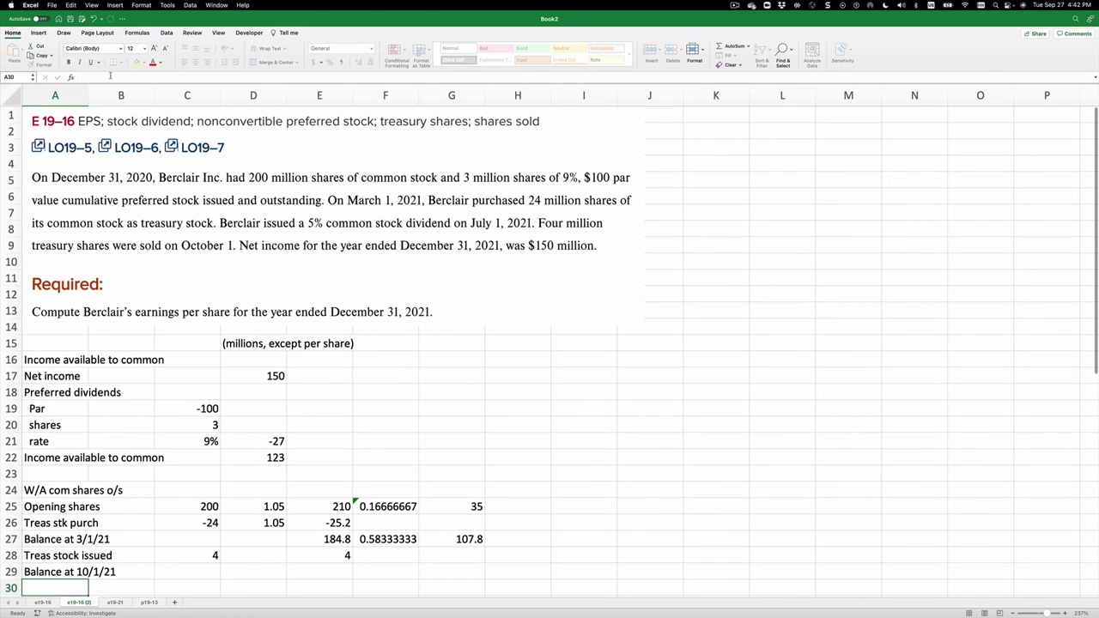
{"action": "key", "text": "Tab"}
{"action": "key", "text": "Tab"}
{"action": "key", "text": "Tab"}
{"action": "key", "text": "Tab"}
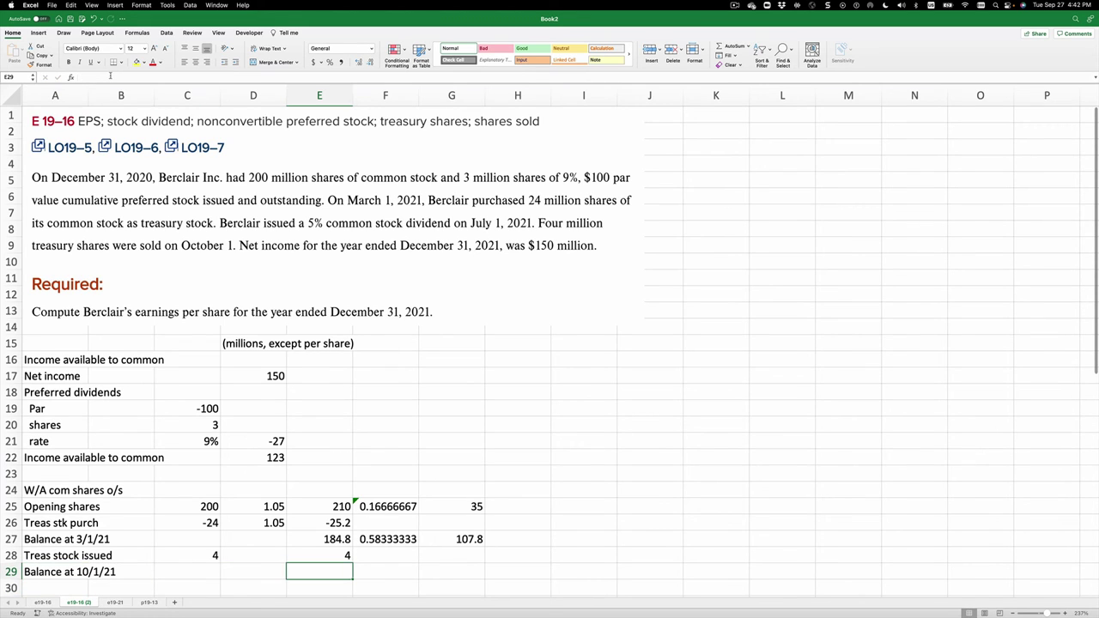
{"action": "type", "text": "="}
{"action": "key", "text": "Up"}
{"action": "key", "text": "Up"}
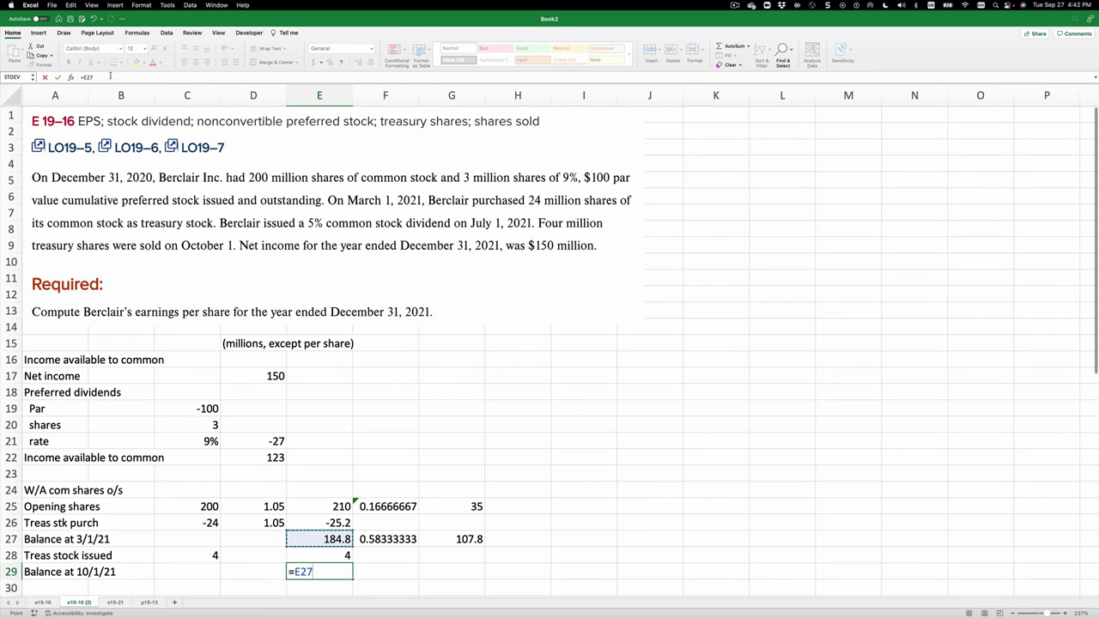
{"action": "type", "text": "+"}
{"action": "key", "text": "Up"}
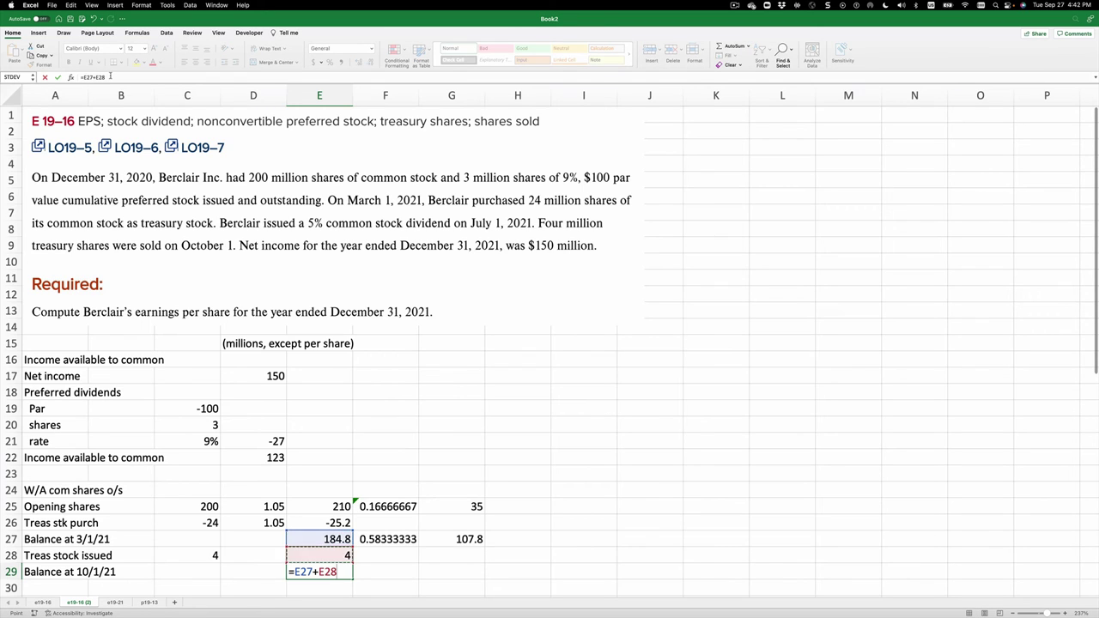
{"action": "key", "text": "Return"}
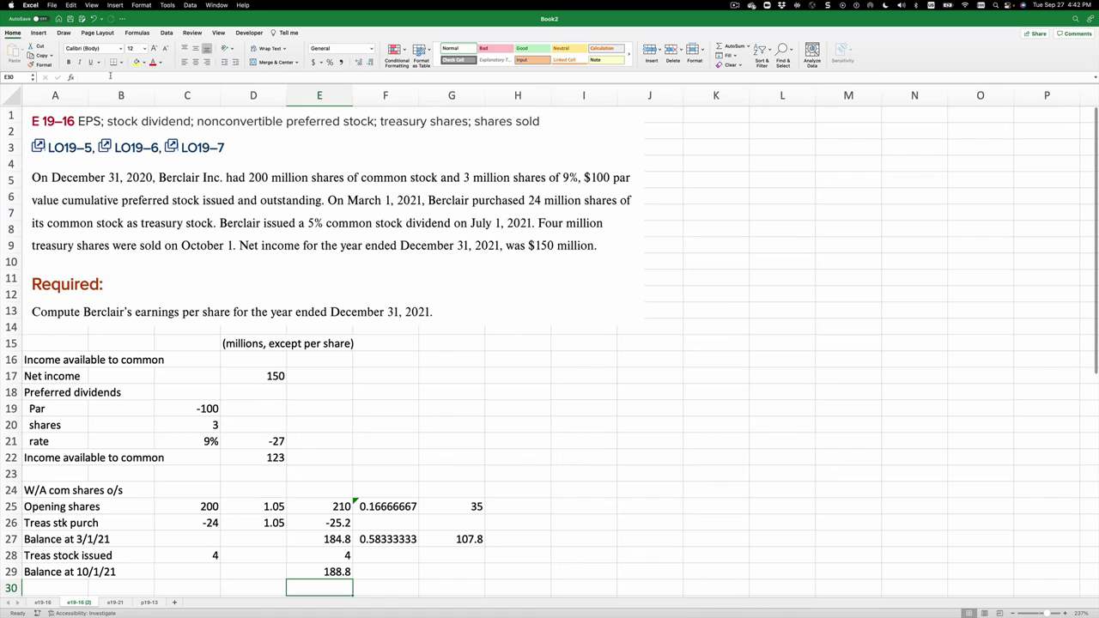
Step: Weight the 10/1/21 balance by =3/12 in F29, giving 47.2 in G29
{"action": "key", "text": "Up"}
{"action": "key", "text": "Right"}
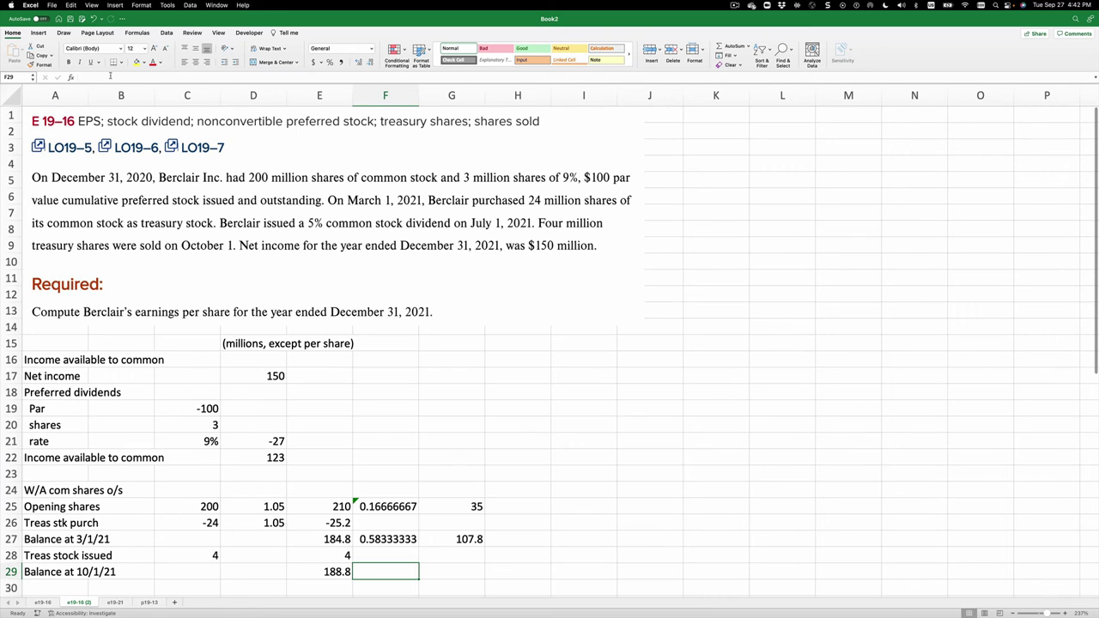
{"action": "type", "text": "="}
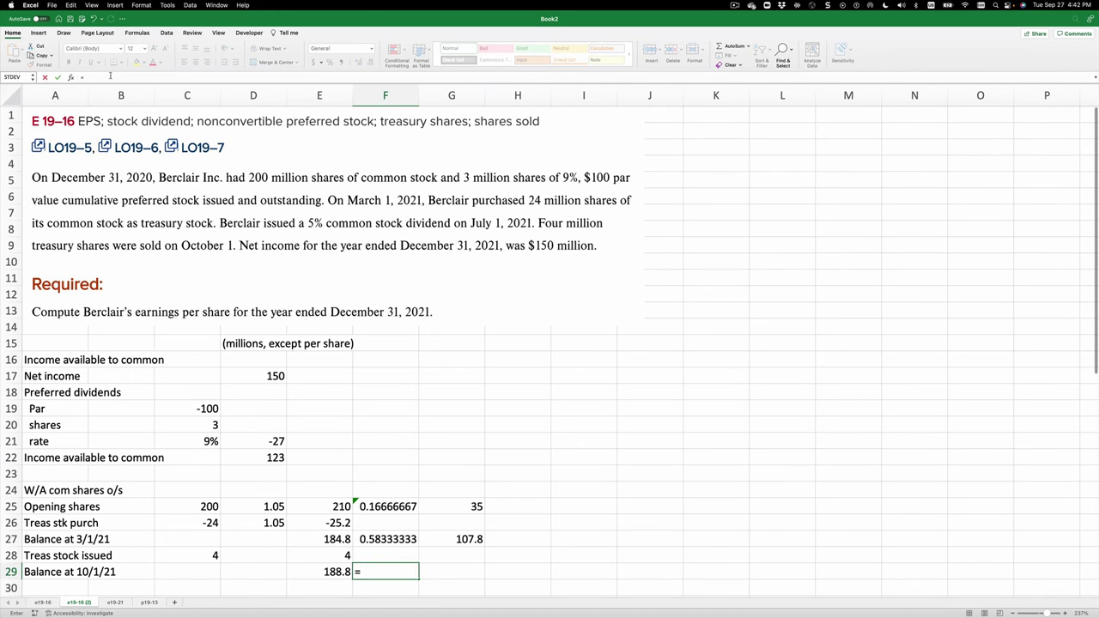
{"action": "type", "text": "3/12"}
{"action": "key", "text": "Return"}
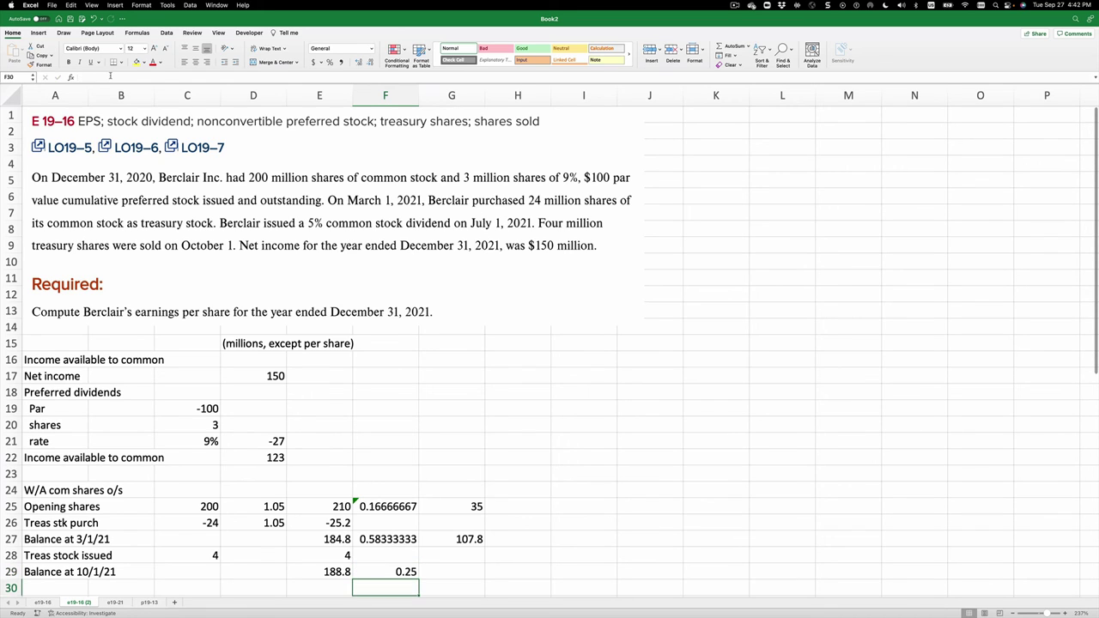
{"action": "key", "text": "Up"}
{"action": "key", "text": "Right"}
{"action": "type", "text": "="}
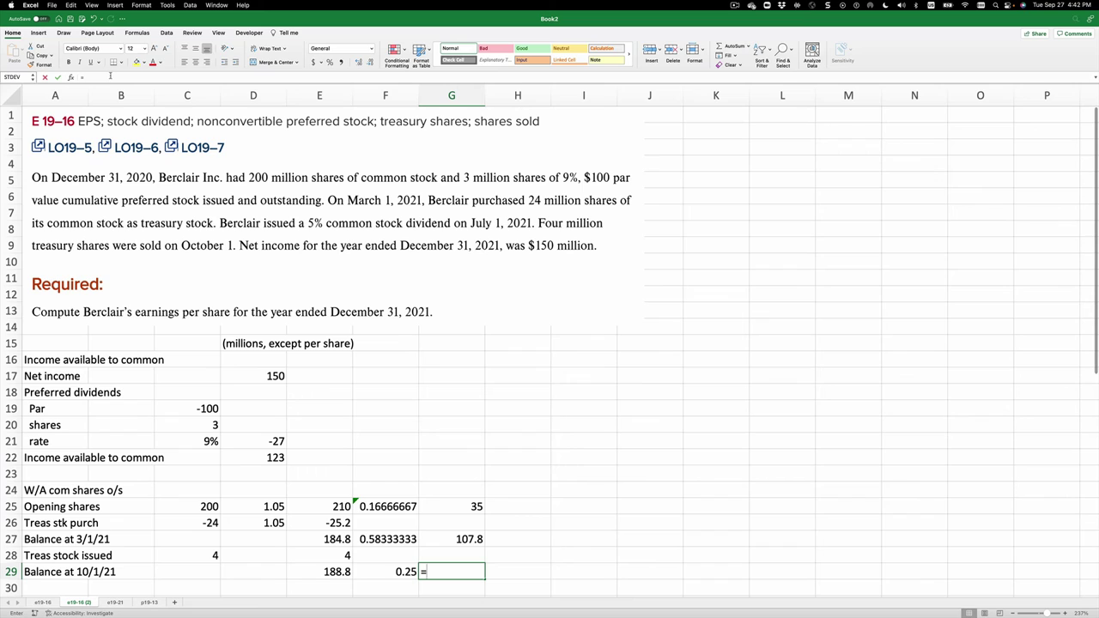
{"action": "key", "text": "Left"}
{"action": "key", "text": "Left"}
{"action": "type", "text": "*"}
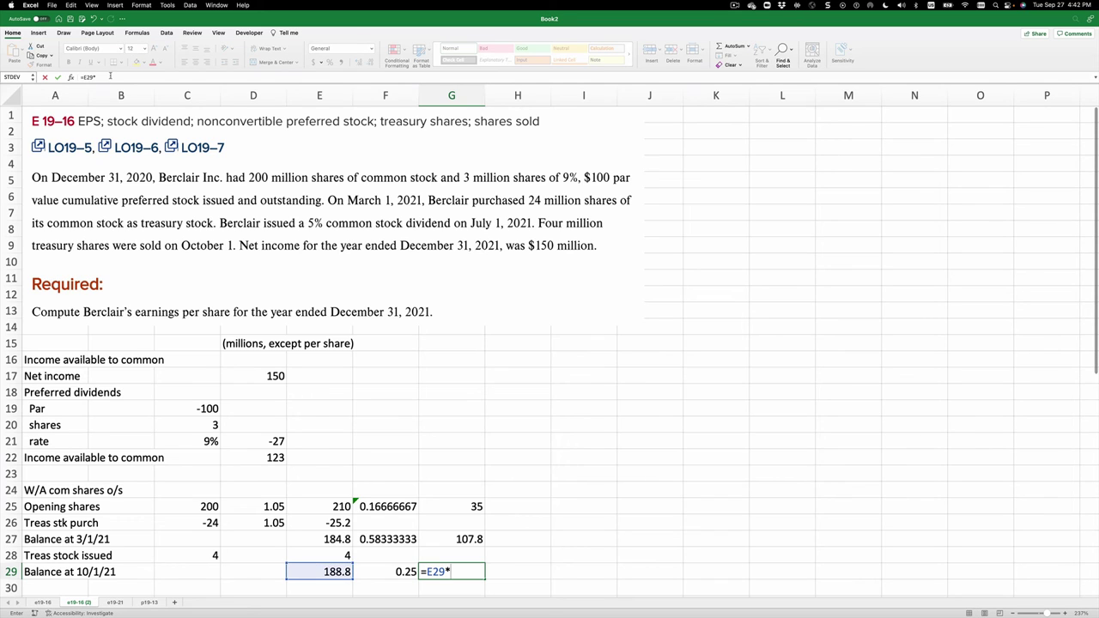
{"action": "key", "text": "Left"}
{"action": "key", "text": "Return"}
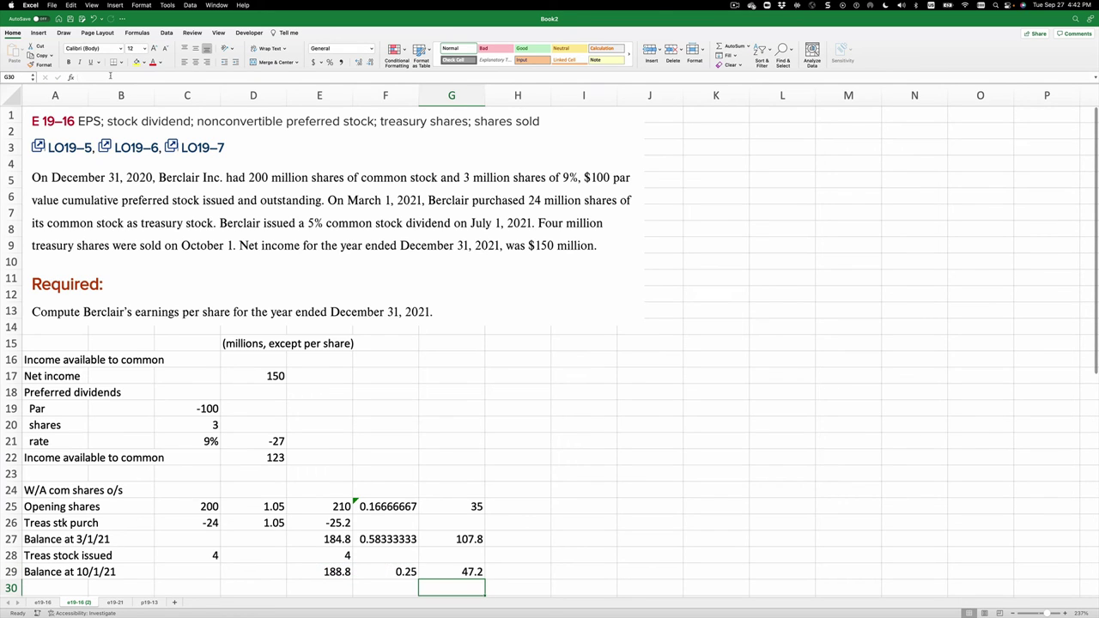
Step: Sum G25+G27+G29 in G30 for 190 weighted-average shares
{"action": "type", "text": "="}
{"action": "key", "text": "Up"}
{"action": "key", "text": "Up"}
{"action": "key", "text": "Up"}
{"action": "key", "text": "Up"}
{"action": "key", "text": "Up"}
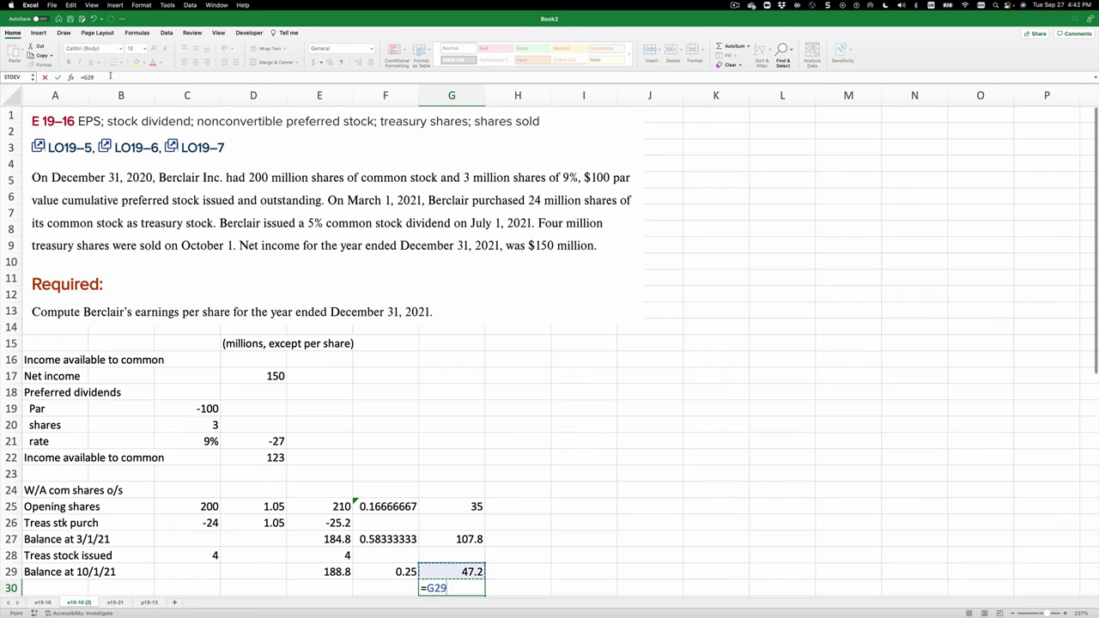
{"action": "type", "text": "+"}
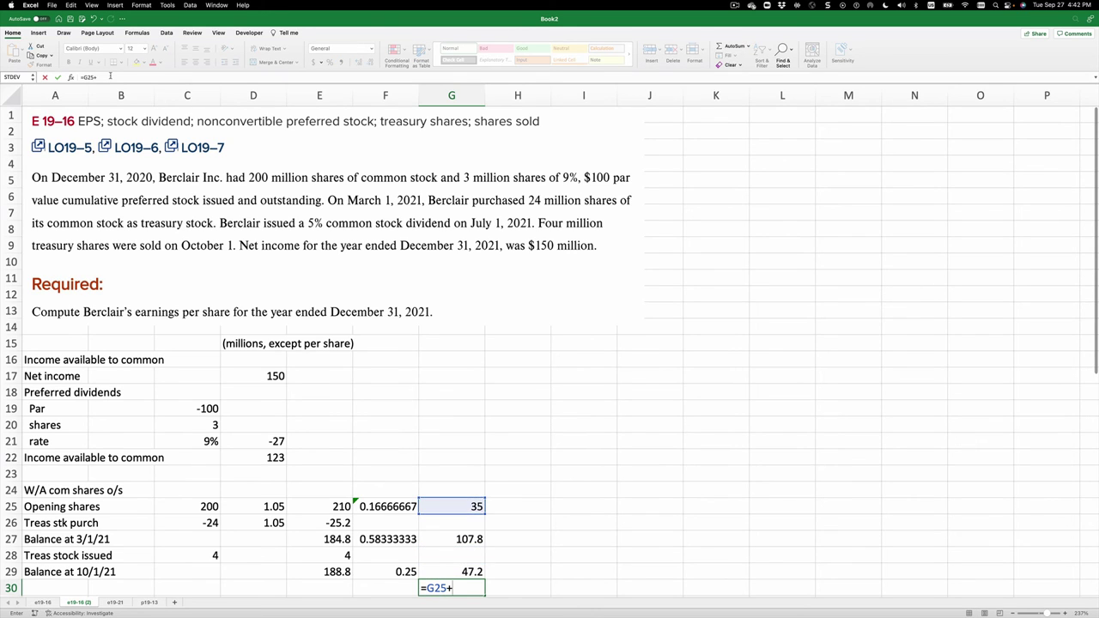
{"action": "key", "text": "Up"}
{"action": "key", "text": "Up"}
{"action": "key", "text": "Up"}
{"action": "type", "text": "+"}
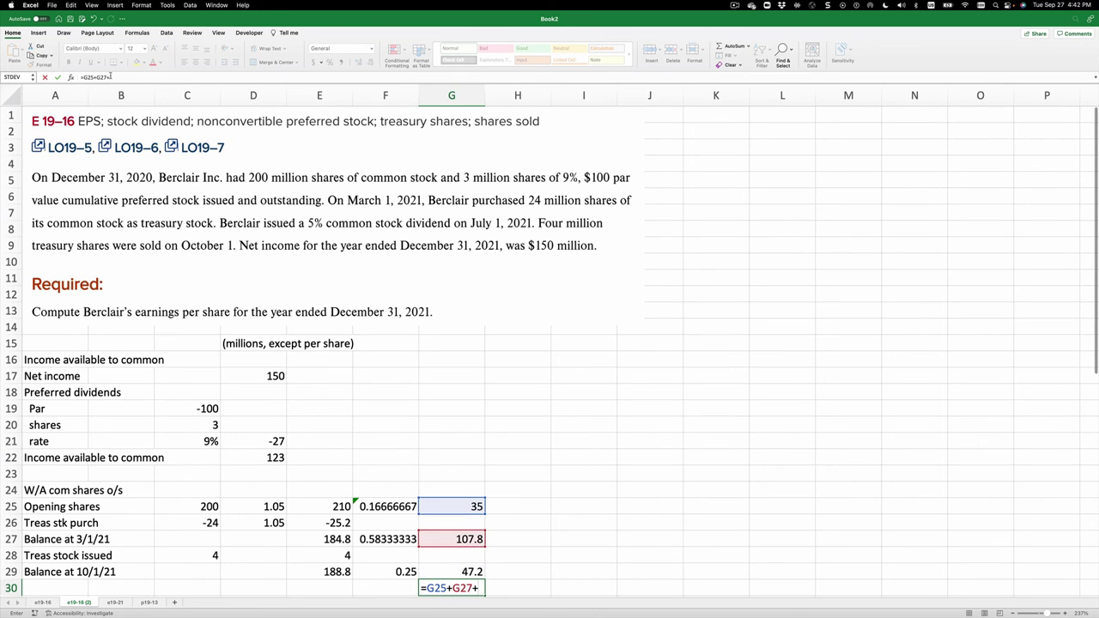
{"action": "key", "text": "Up"}
{"action": "key", "text": "Return"}
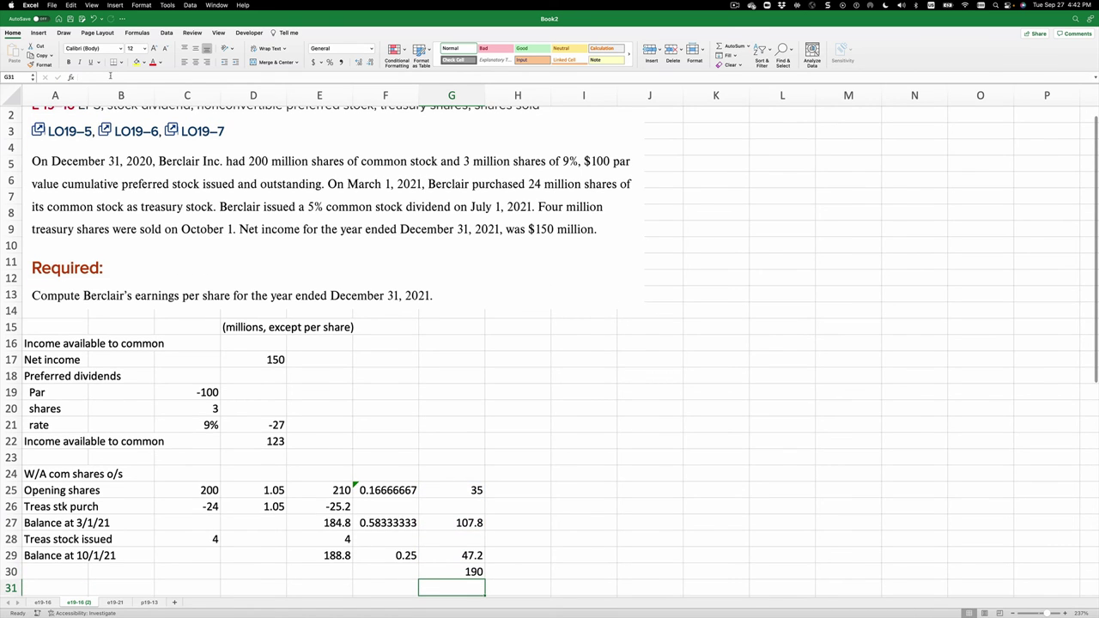
Step: Enter the 'Basic EPS' heading in A32 with a 'Net income' label beside it
{"action": "key", "text": "Down"}
{"action": "key", "text": "Left"}
{"action": "key", "text": "Left"}
{"action": "key", "text": "Left"}
{"action": "key", "text": "Left"}
{"action": "key", "text": "Left"}
{"action": "key", "text": "Left"}
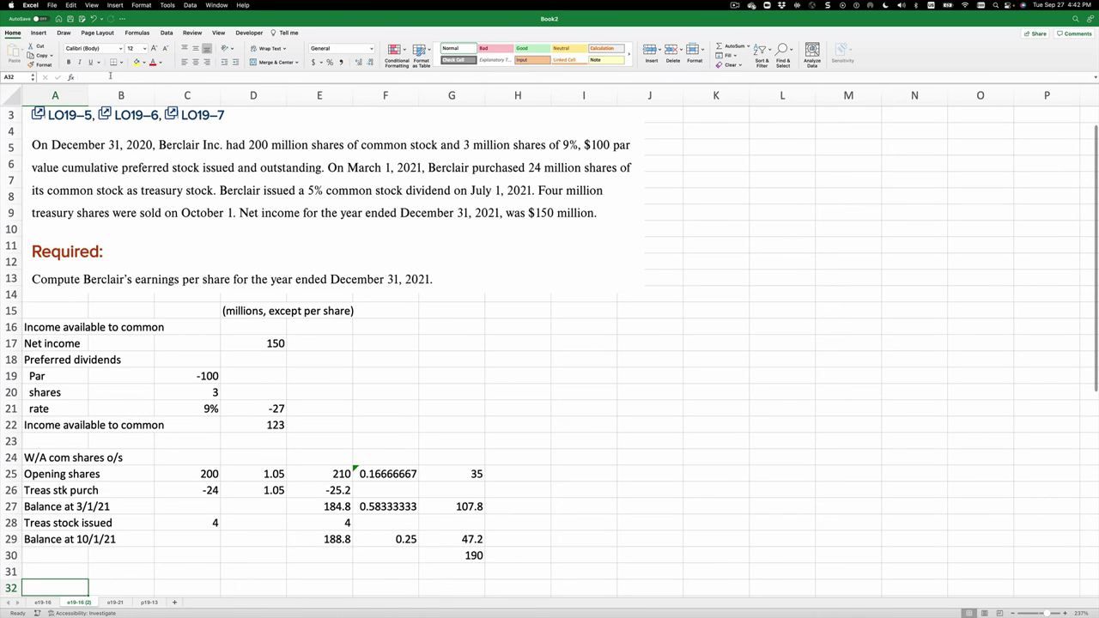
{"action": "type", "text": "Basic EPS"}
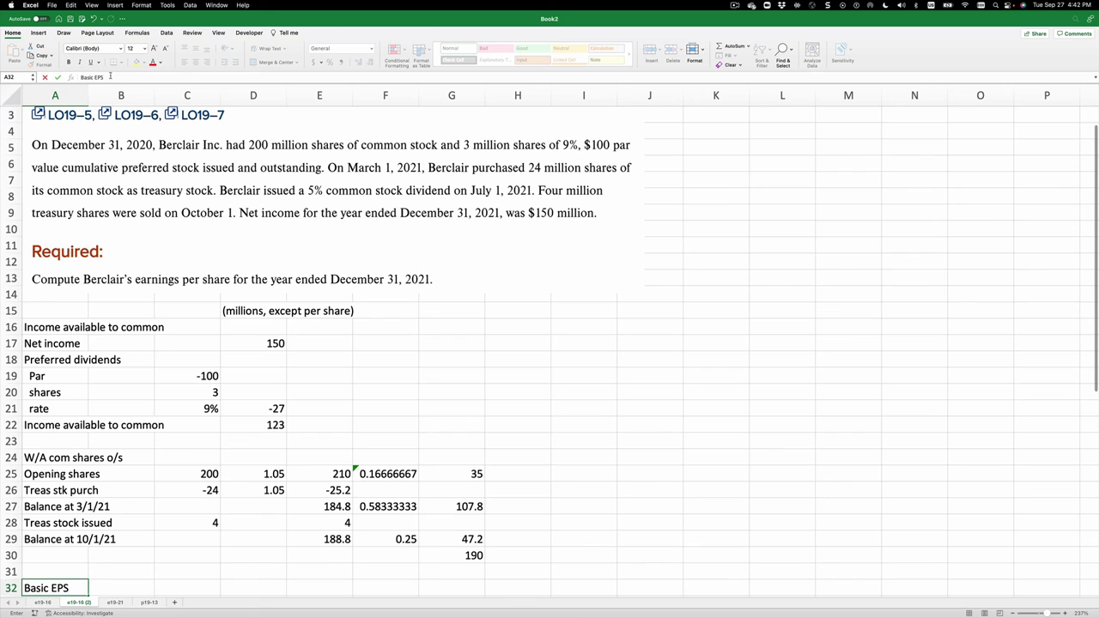
{"action": "key", "text": "Tab"}
{"action": "key", "text": "Tab"}
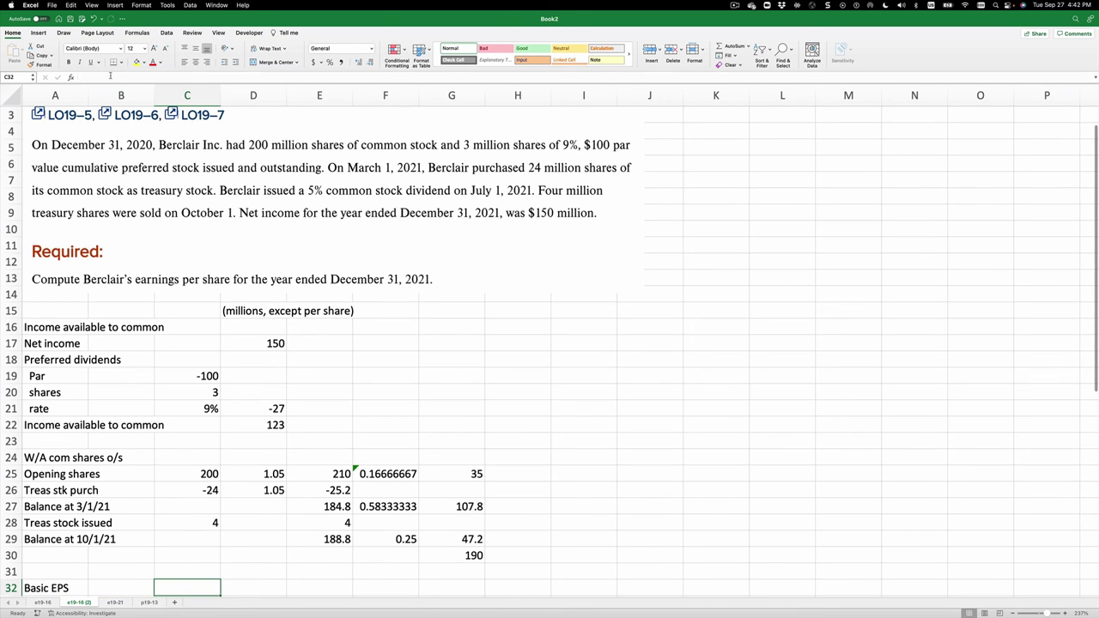
{"action": "key", "text": "Left"}
{"action": "type", "text": "Net income"}
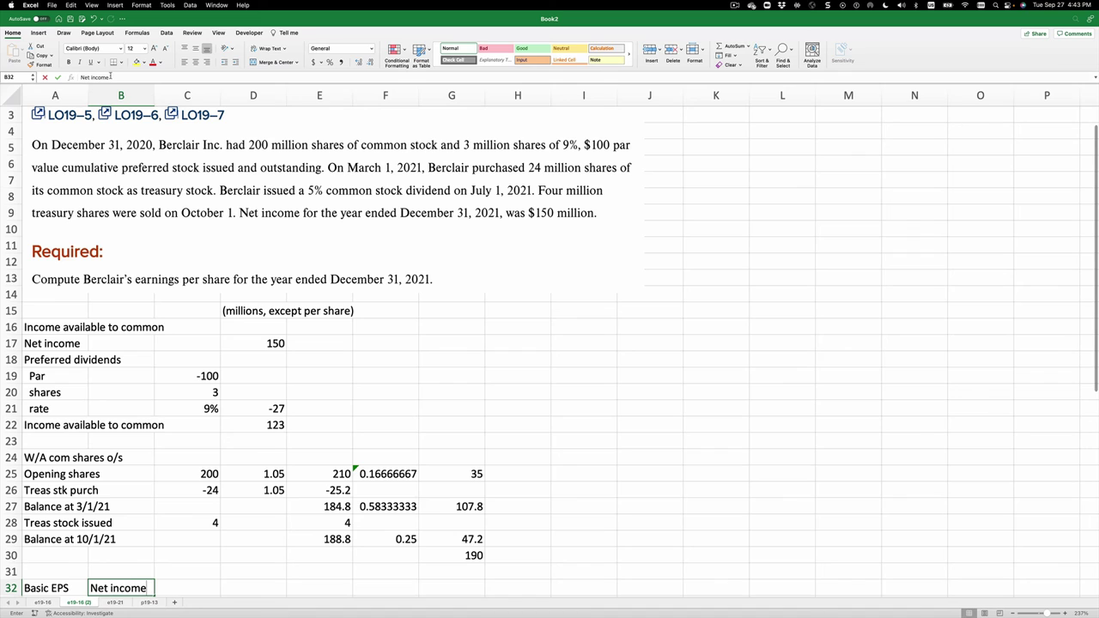
{"action": "key", "text": "Tab"}
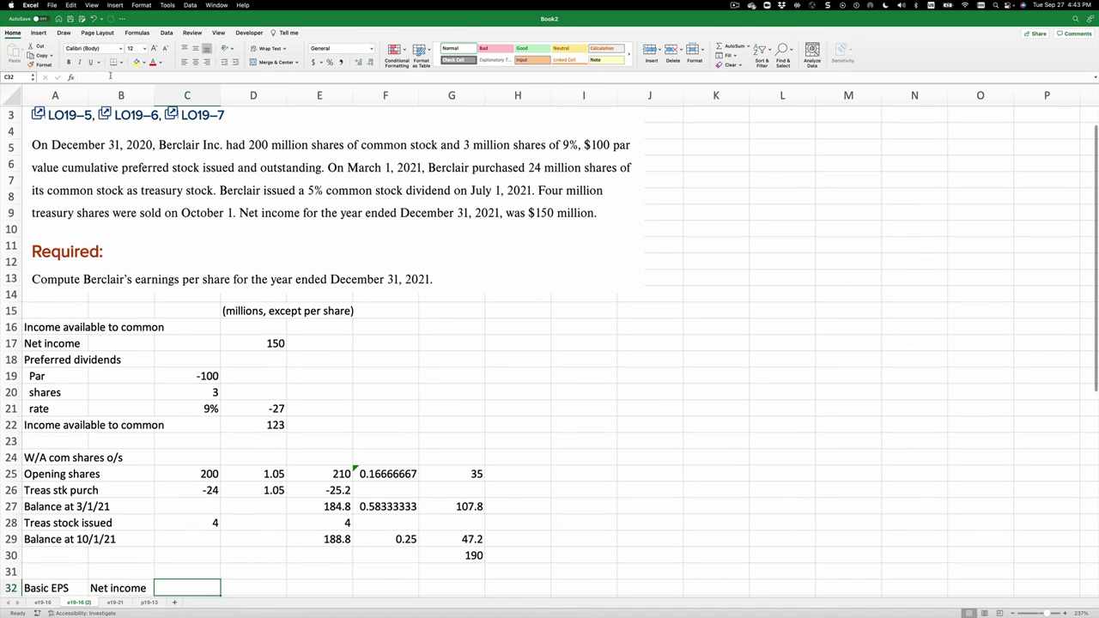
Step: Link C32 to income to common in row 22 (123) and relabel B32 'Inc to com'
{"action": "type", "text": "="}
{"action": "key", "text": "Up"}
{"action": "key", "text": "Up"}
{"action": "key", "text": "Up"}
{"action": "key", "text": "Up"}
{"action": "key", "text": "Up"}
{"action": "key", "text": "Up"}
{"action": "key", "text": "Up"}
{"action": "key", "text": "Up"}
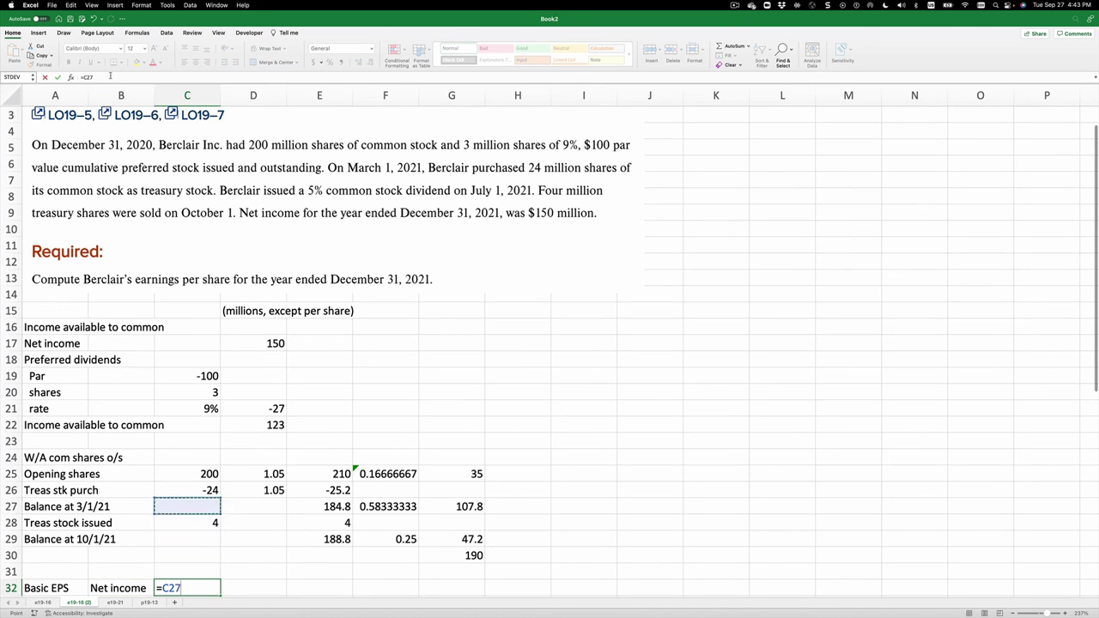
{"action": "key", "text": "Up"}
{"action": "key", "text": "Up"}
{"action": "key", "text": "Up"}
{"action": "key", "text": "Up"}
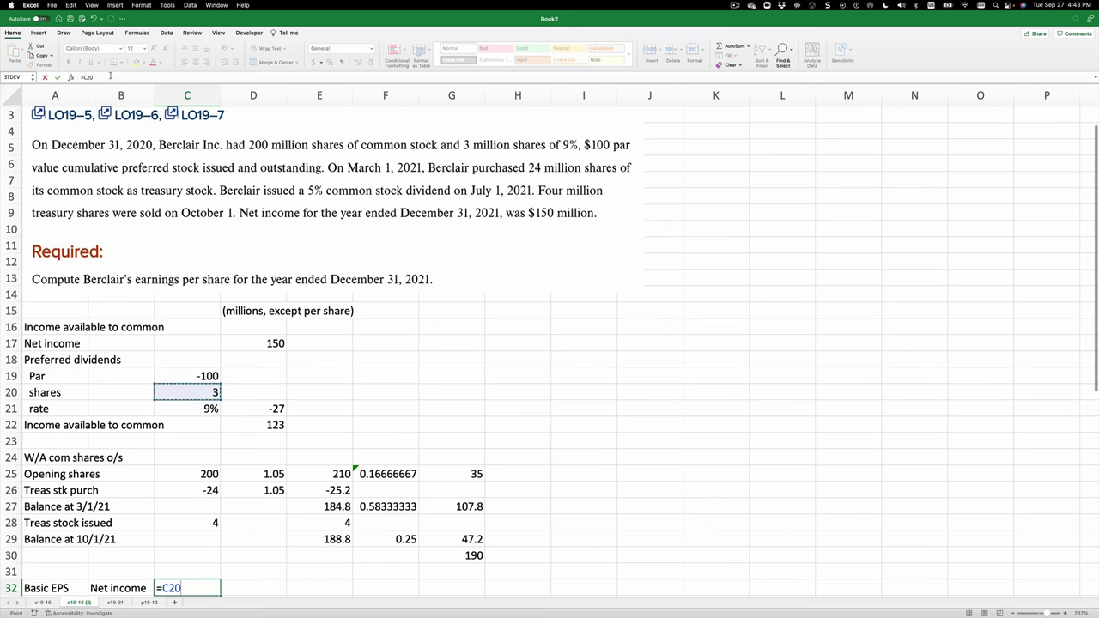
{"action": "key", "text": "Down"}
{"action": "key", "text": "Down"}
{"action": "key", "text": "Left"}
{"action": "key", "text": "Right"}
{"action": "key", "text": "Right"}
{"action": "key", "text": "Right"}
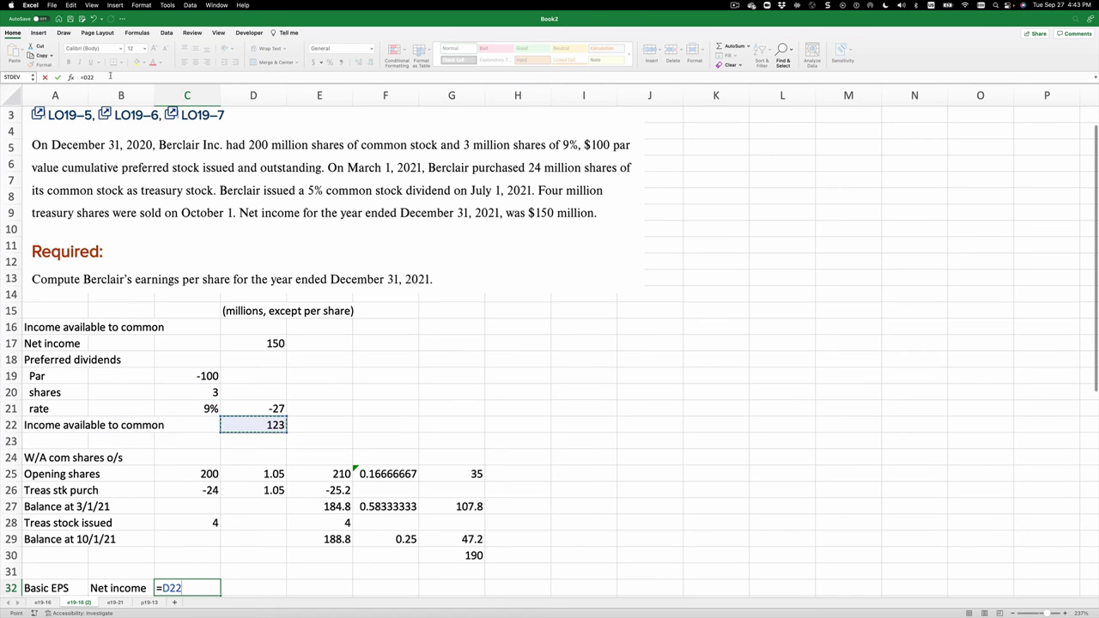
{"action": "key", "text": "Left"}
{"action": "key", "text": "Return"}
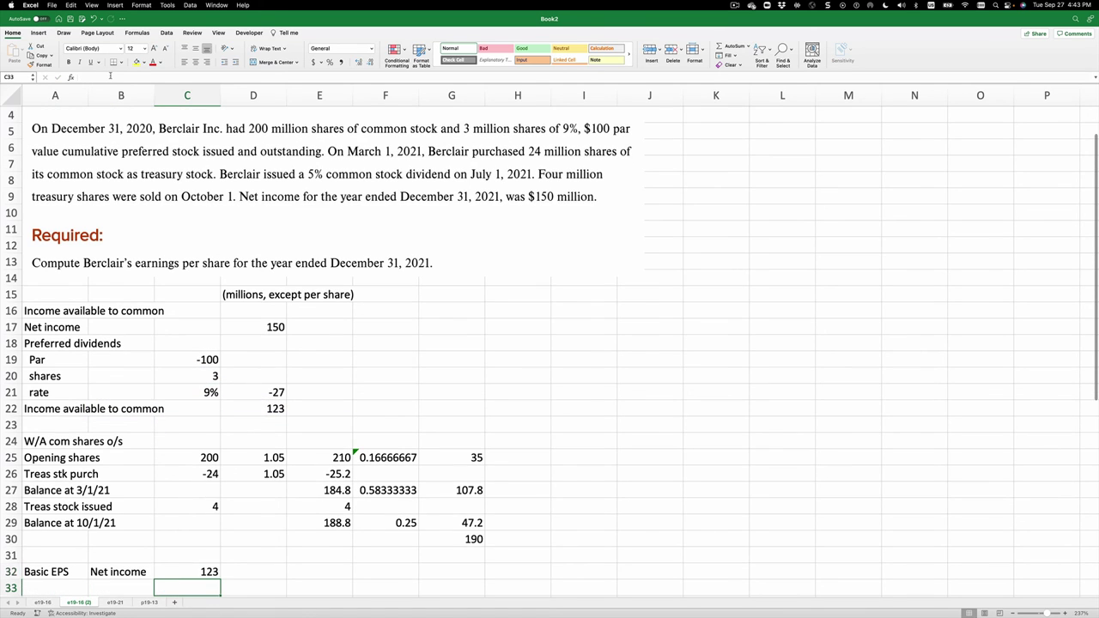
{"action": "key", "text": "Up"}
{"action": "key", "text": "Left"}
{"action": "type", "text": "I"}
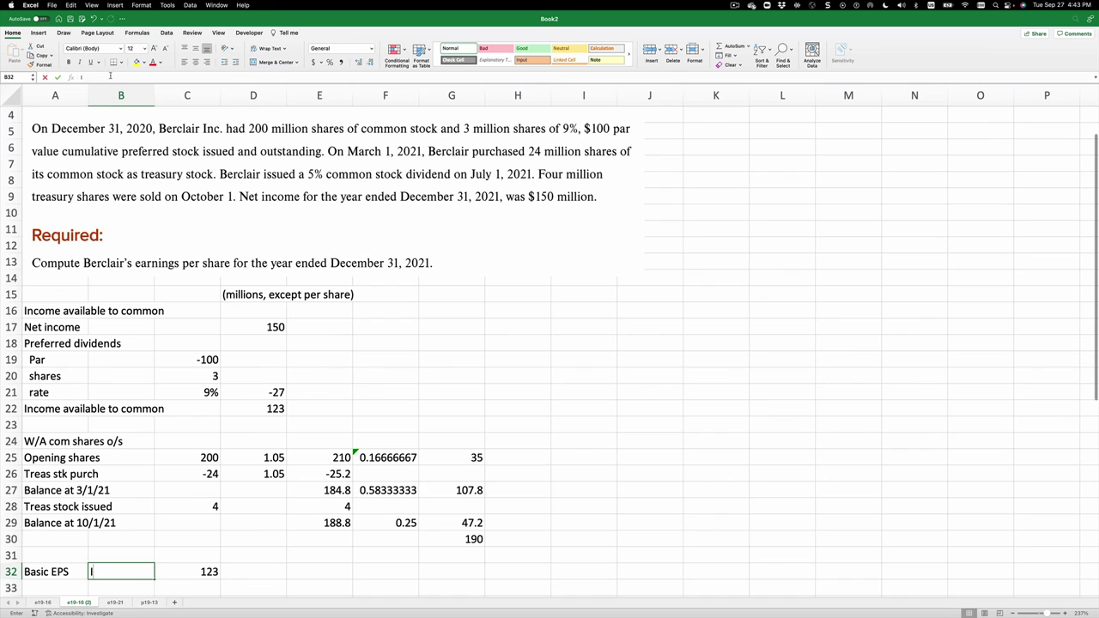
{"action": "type", "text": "nc to com"}
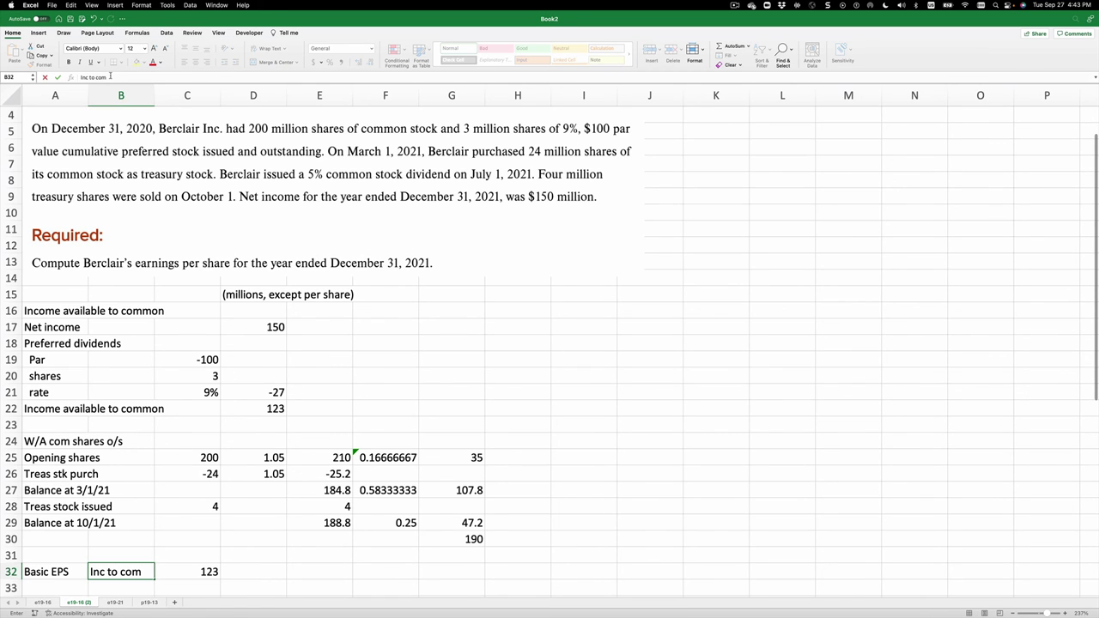
{"action": "key", "text": "Return"}
Step: Label B33 'w/a shs o/s' and link C33 to the 190 shares total in G30
{"action": "key", "text": "Left"}
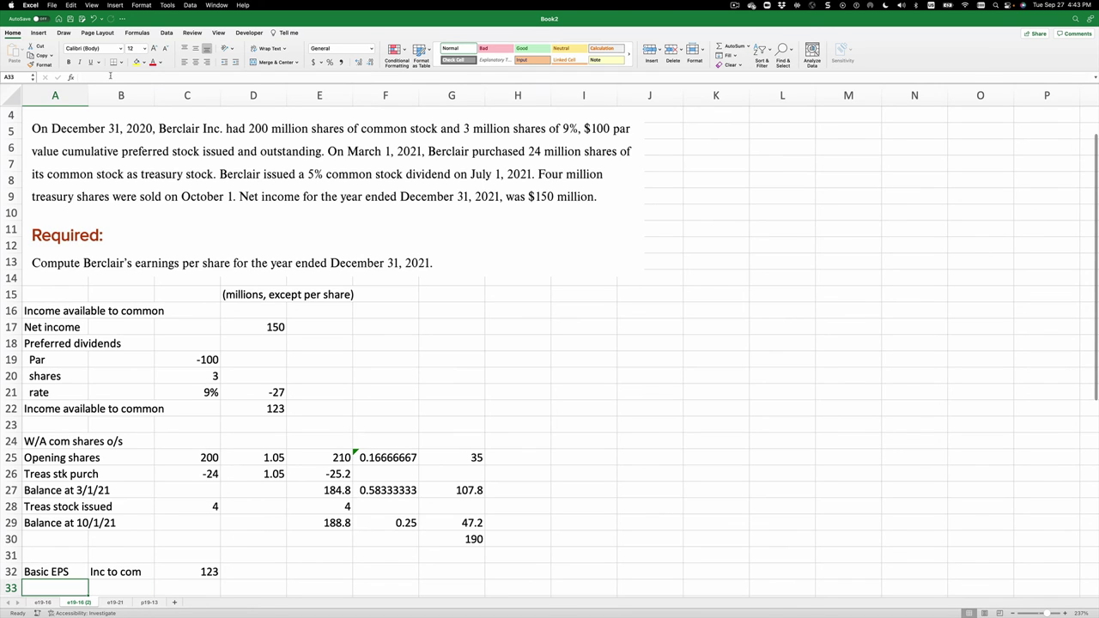
{"action": "key", "text": "Right"}
{"action": "type", "text": "w/"}
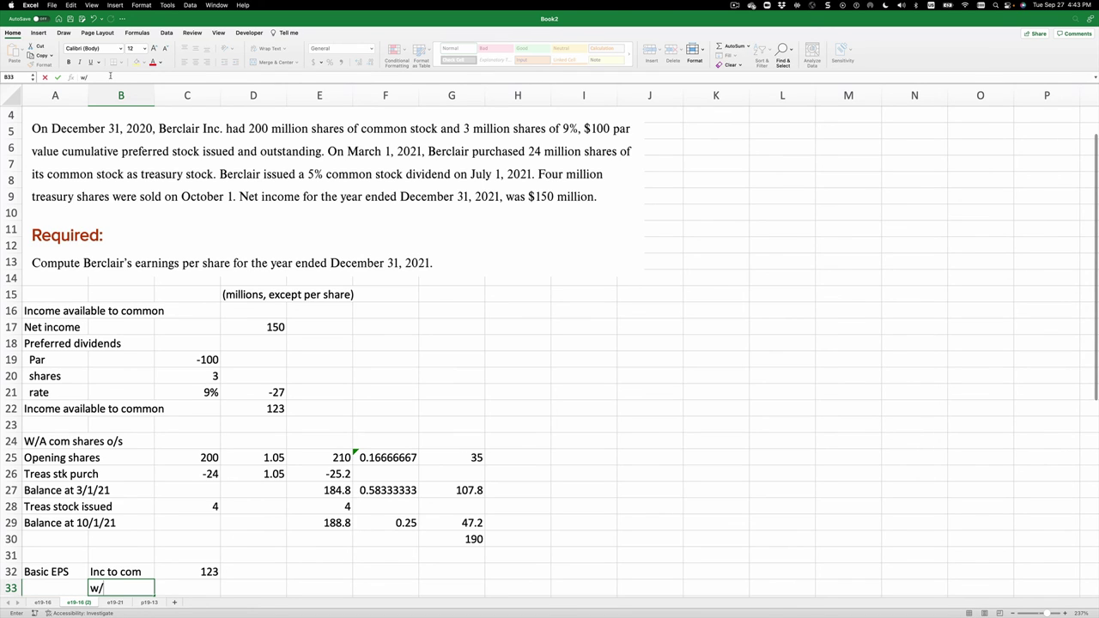
{"action": "type", "text": "a shs o/s"}
{"action": "key", "text": "Right"}
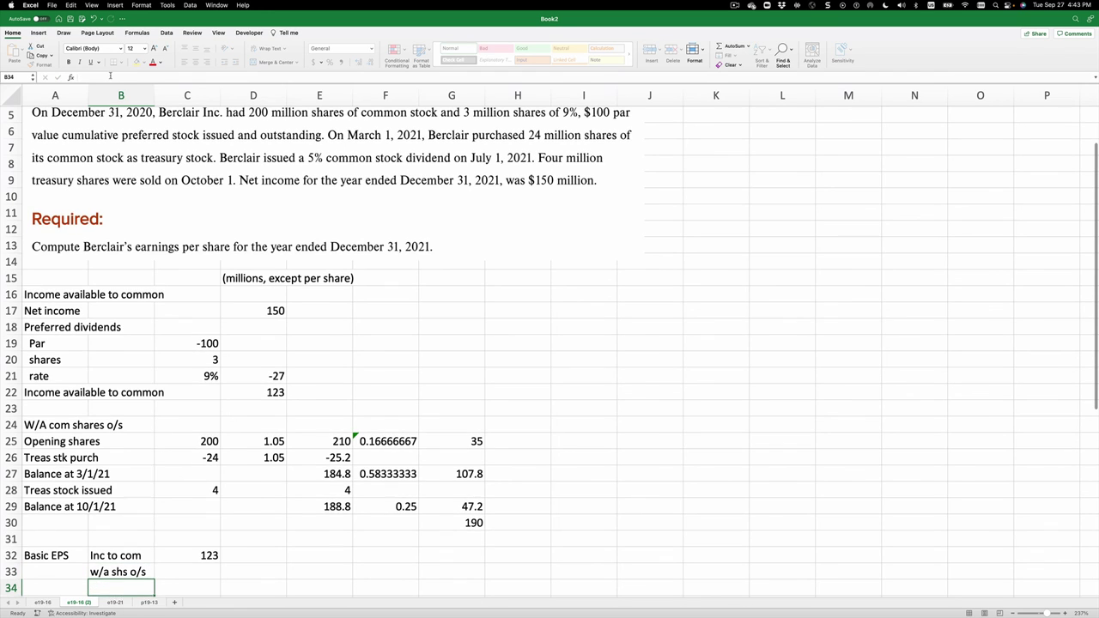
{"action": "type", "text": "="}
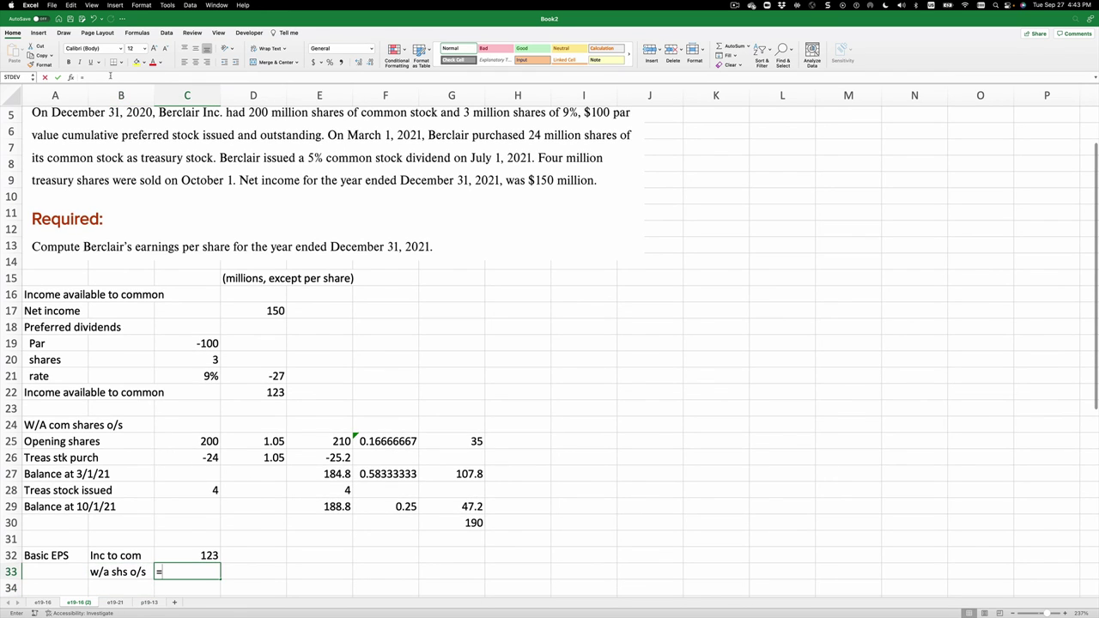
{"action": "key", "text": "Up"}
{"action": "key", "text": "Up"}
{"action": "key", "text": "Up"}
{"action": "key", "text": "Right"}
{"action": "key", "text": "Right"}
{"action": "key", "text": "Right"}
{"action": "key", "text": "Right"}
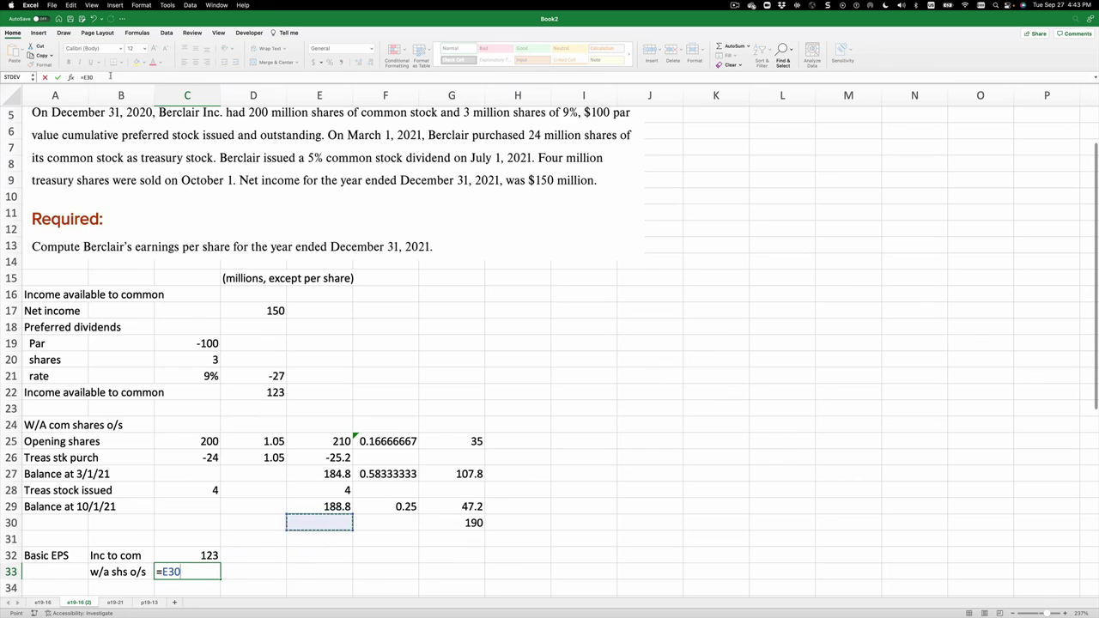
{"action": "key", "text": "Return"}
{"action": "key", "text": "Up"}
{"action": "key", "text": "Up"}
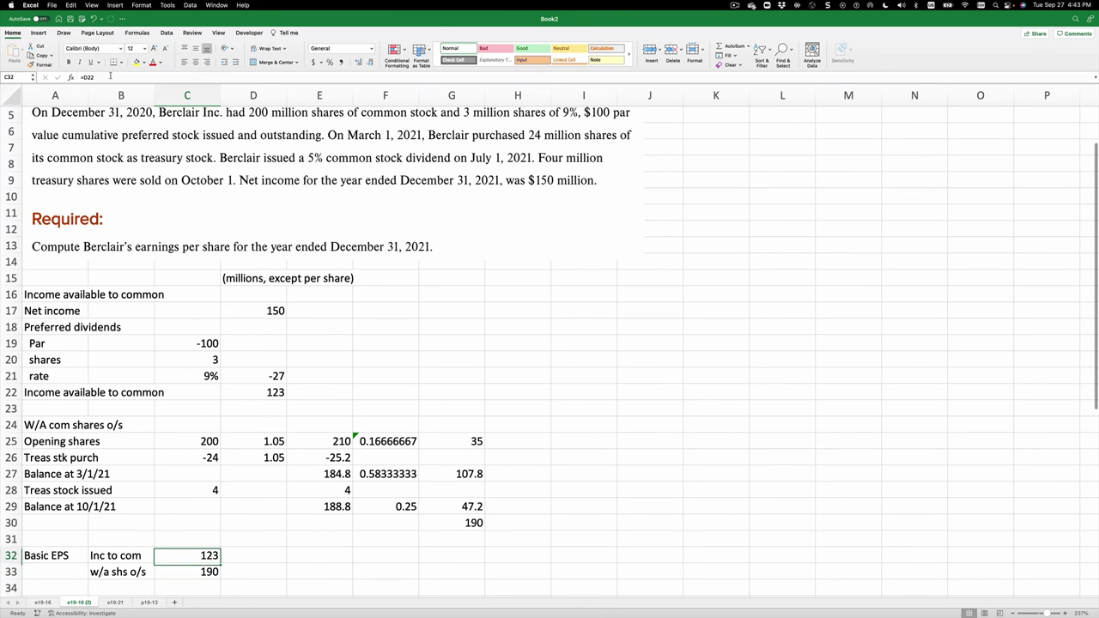
{"action": "key", "text": "Right"}
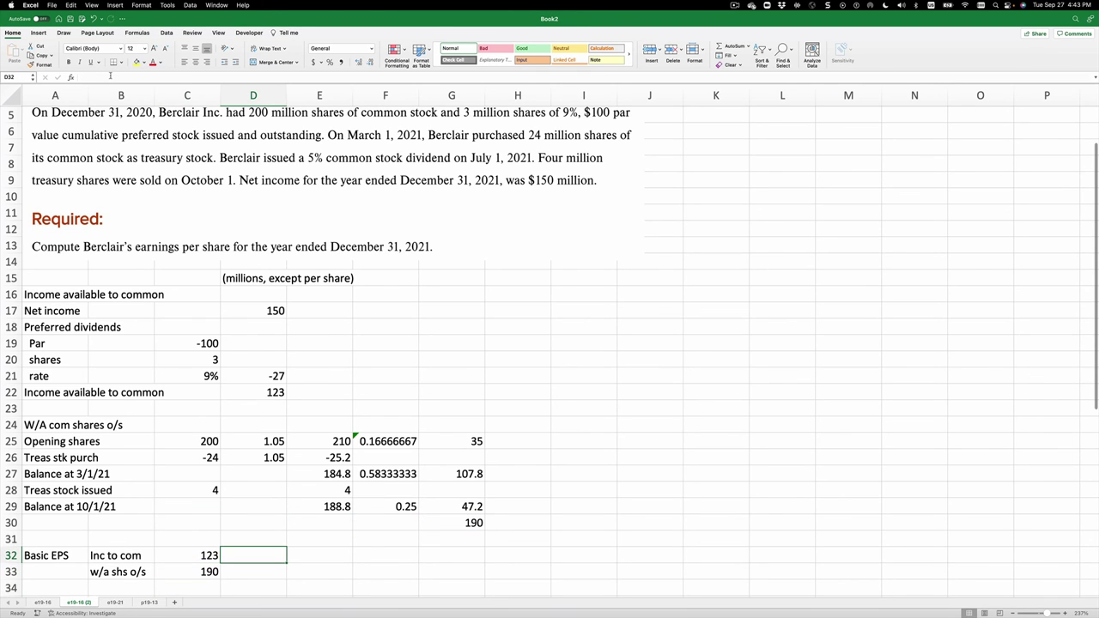
Step: Enter =C32/C33 in D32 and apply Accounting format to show $0.65
{"action": "type", "text": "="}
{"action": "key", "text": "Left"}
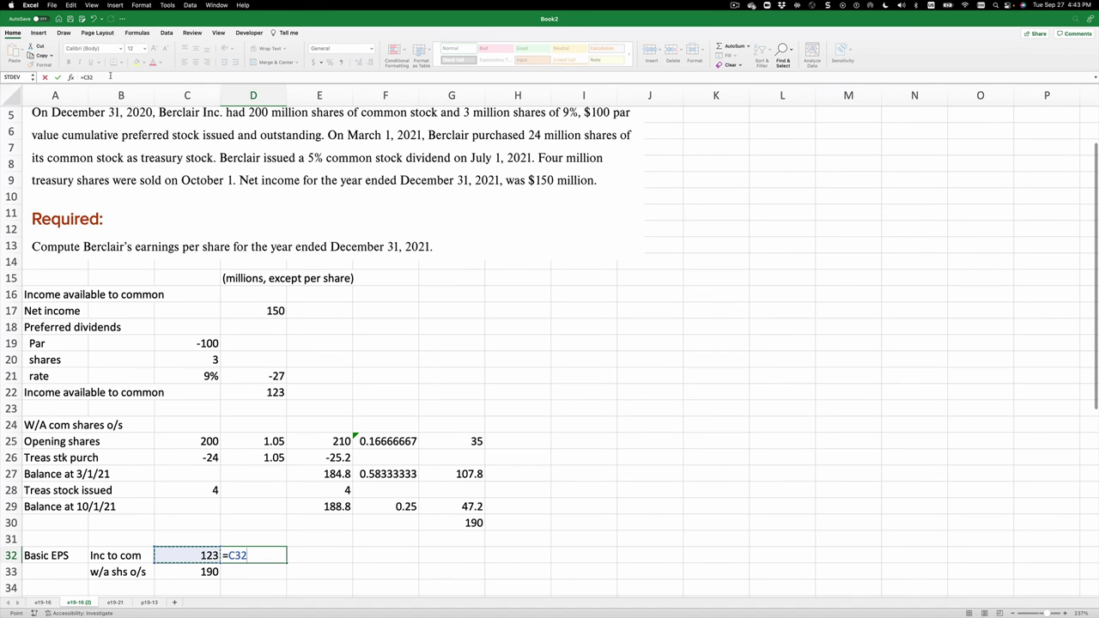
{"action": "type", "text": "/"}
{"action": "key", "text": "Left"}
{"action": "key", "text": "Down"}
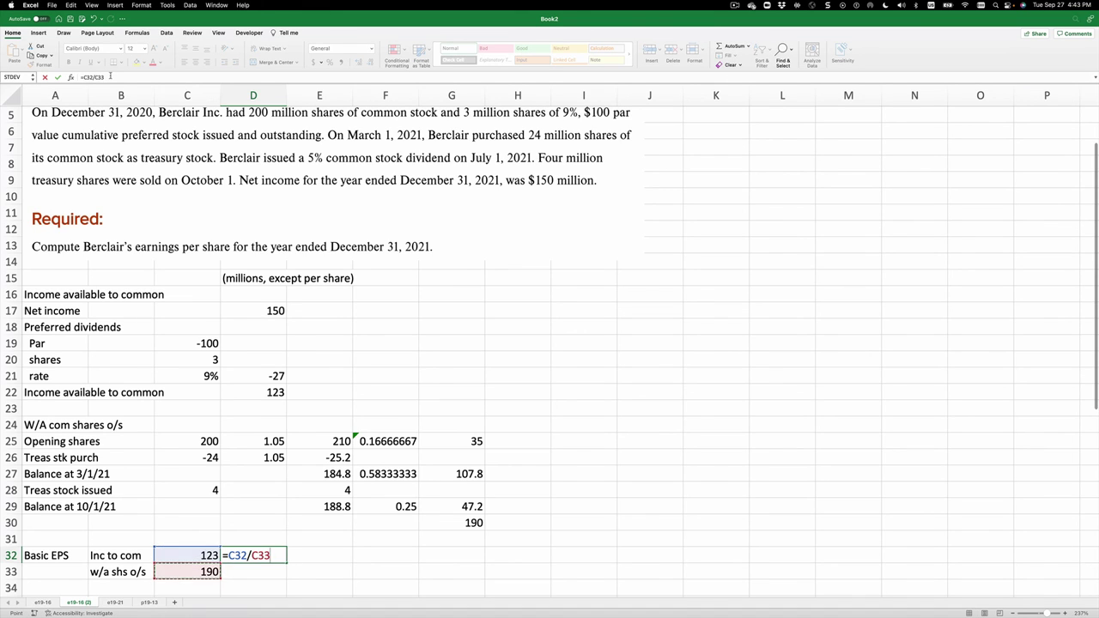
{"action": "key", "text": "Return"}
{"action": "key", "text": "Up"}
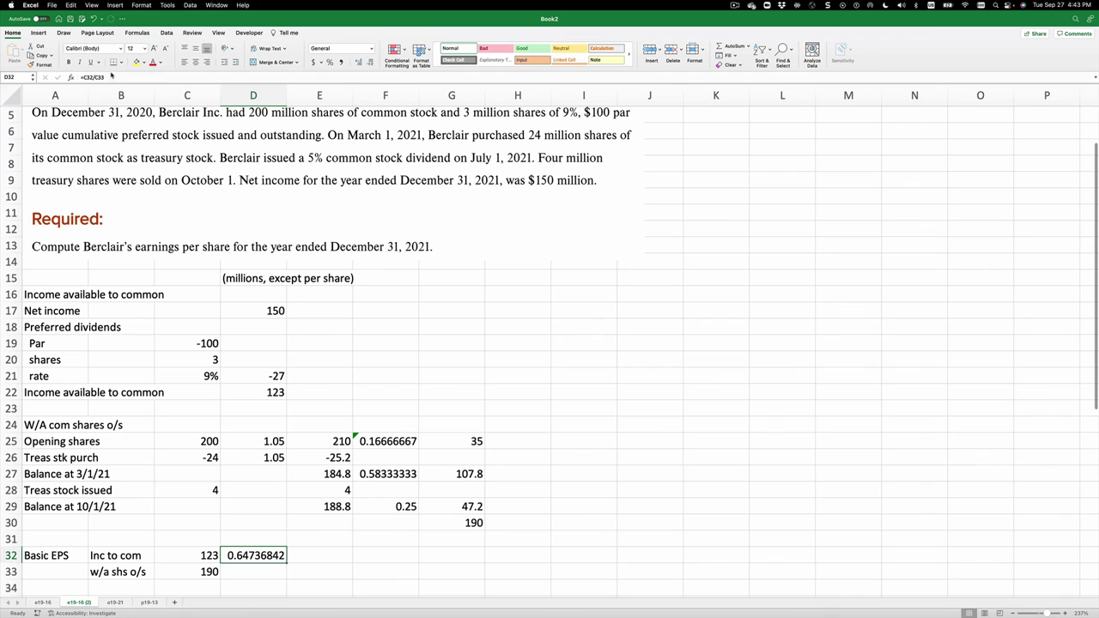
{"action": "left_click", "coordinate": [312, 63]}
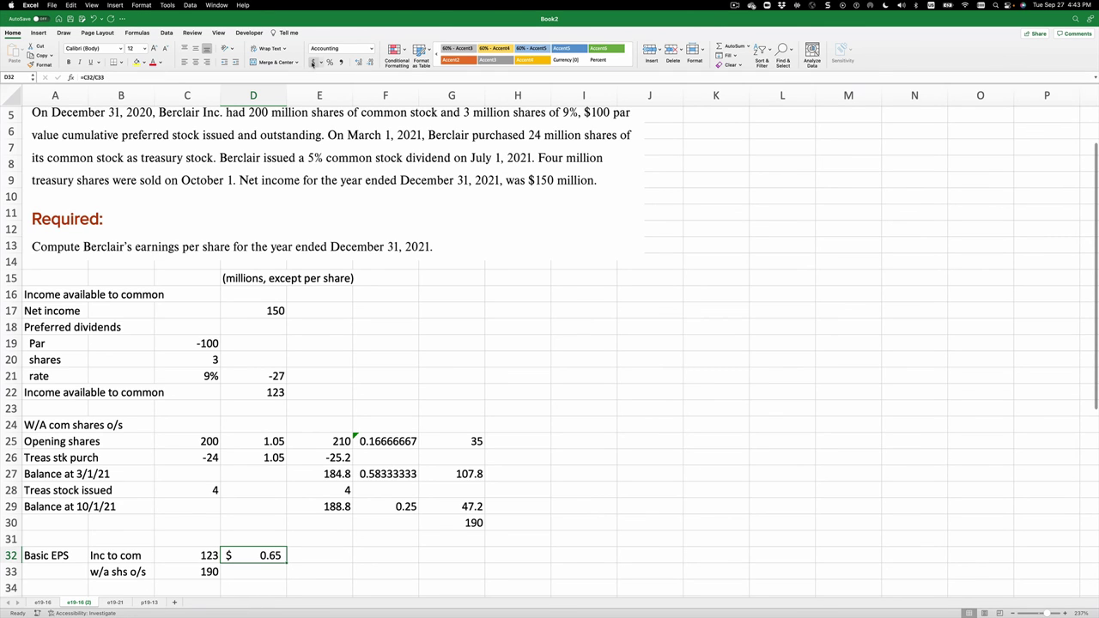
Step: Label the EPS result 'Basic EPS' in E32
{"action": "left_click", "coordinate": [314, 549]}
{"action": "type", "text": "Ba"}
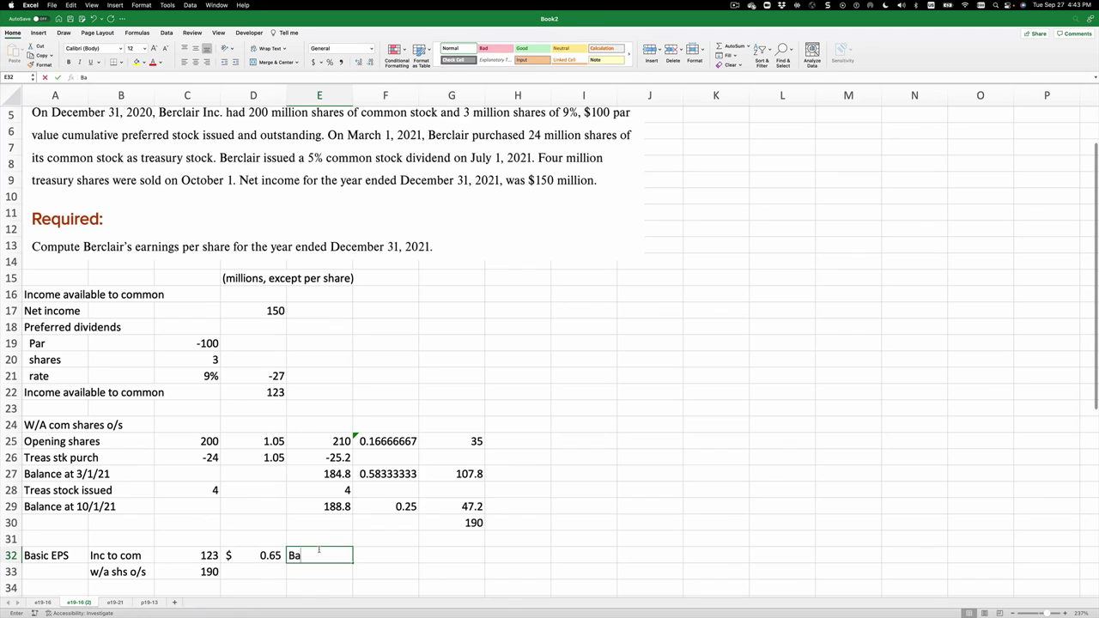
{"action": "type", "text": "sic D"}
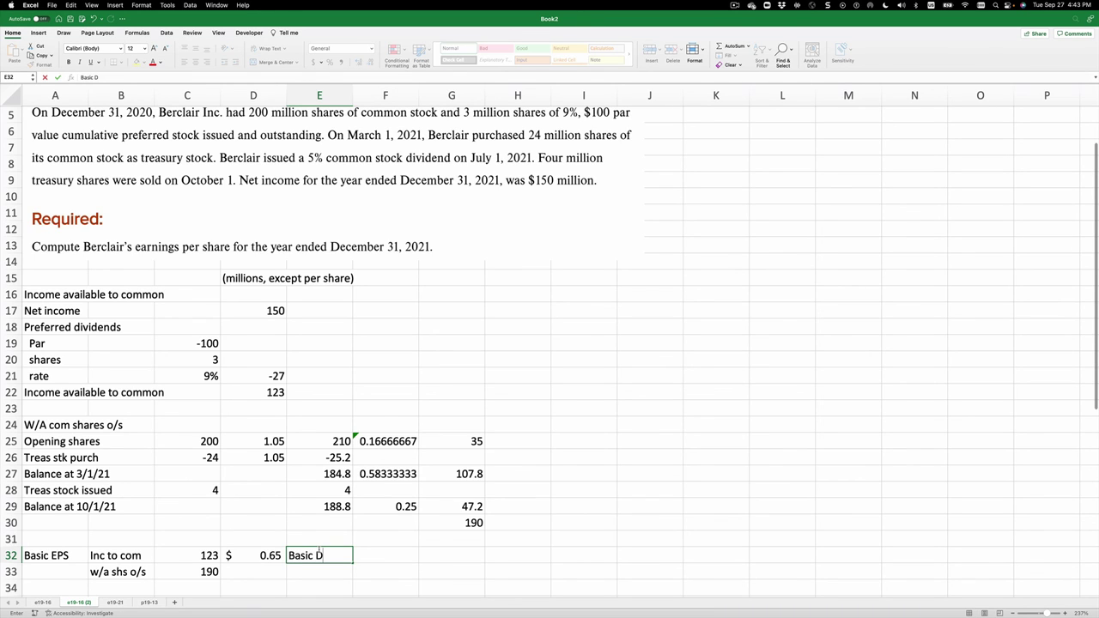
{"action": "key", "text": "BackSpace"}
{"action": "type", "text": "EPS"}
{"action": "key", "text": "Return"}
{"action": "key", "text": "Up"}
{"action": "key", "text": "Left"}
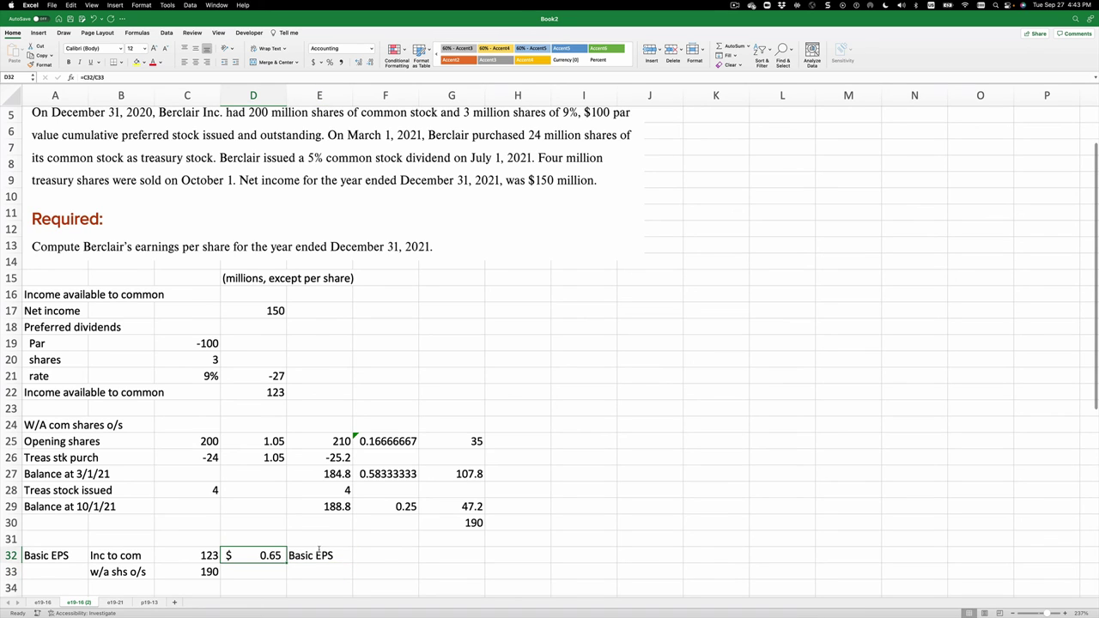